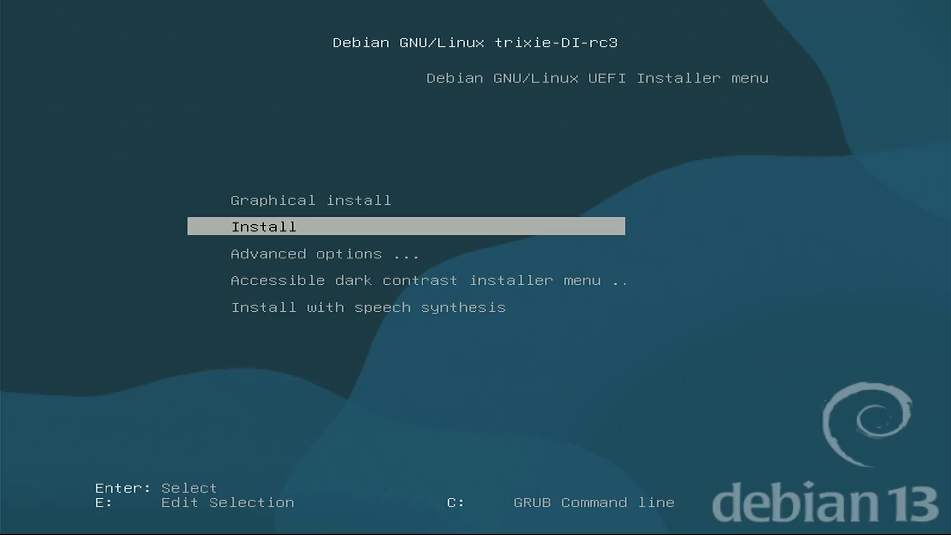
# Start the text-mode installer, choosing English as the language and United States as the location
pyautogui.press('Return')
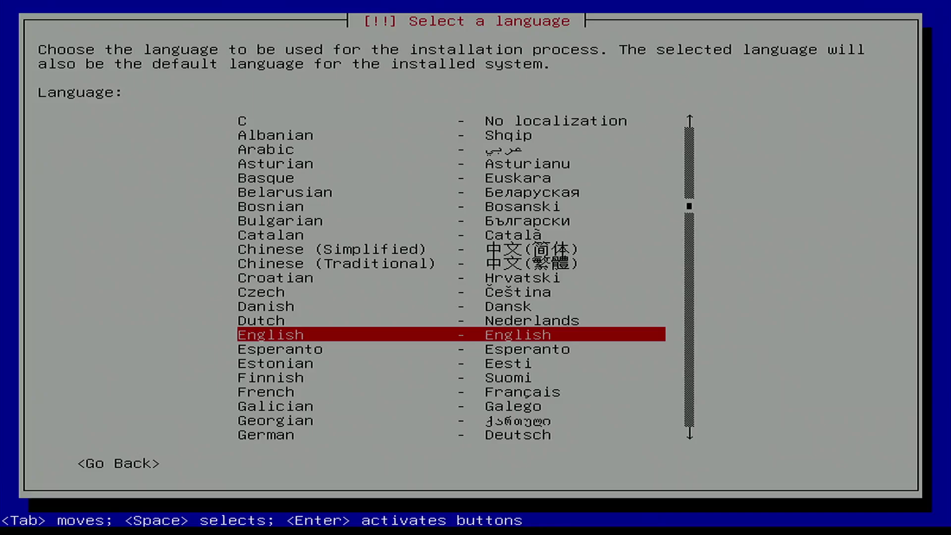
pyautogui.press('Return')
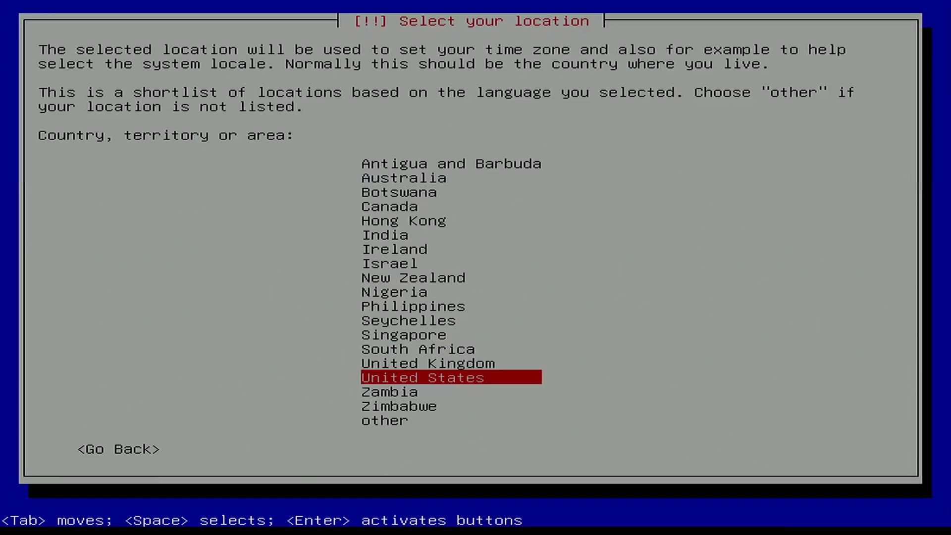
pyautogui.press('Return')
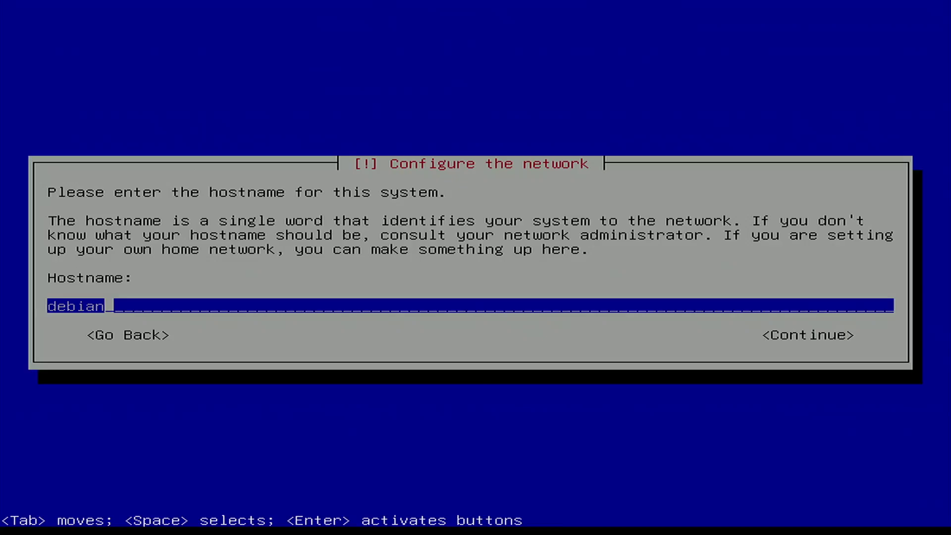
# Keep hostname debian and leave the domain name and root password empty
pyautogui.press('Return')
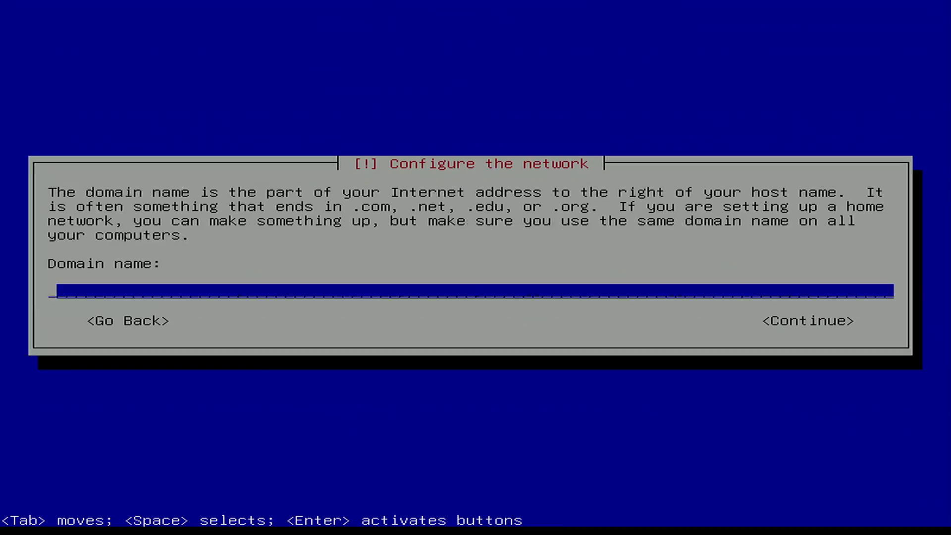
pyautogui.press('Return')
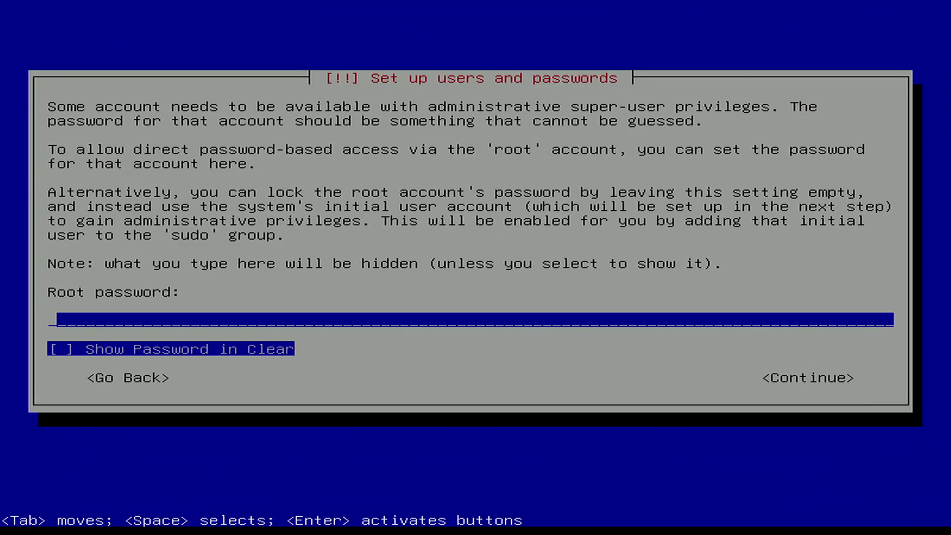
pyautogui.press('Return')
pyautogui.press('Return')
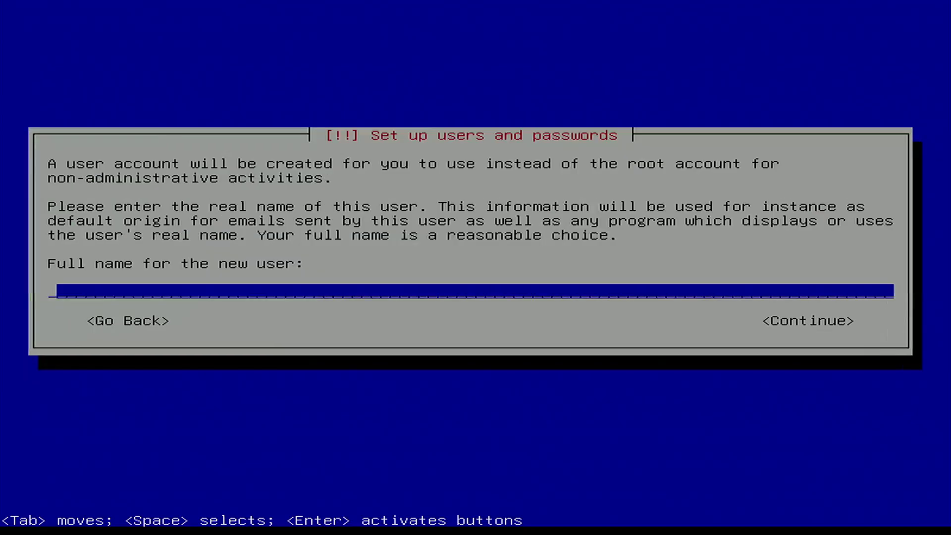
# Enter the new user's full name and a short custom username
pyautogui.write('Linux Te')
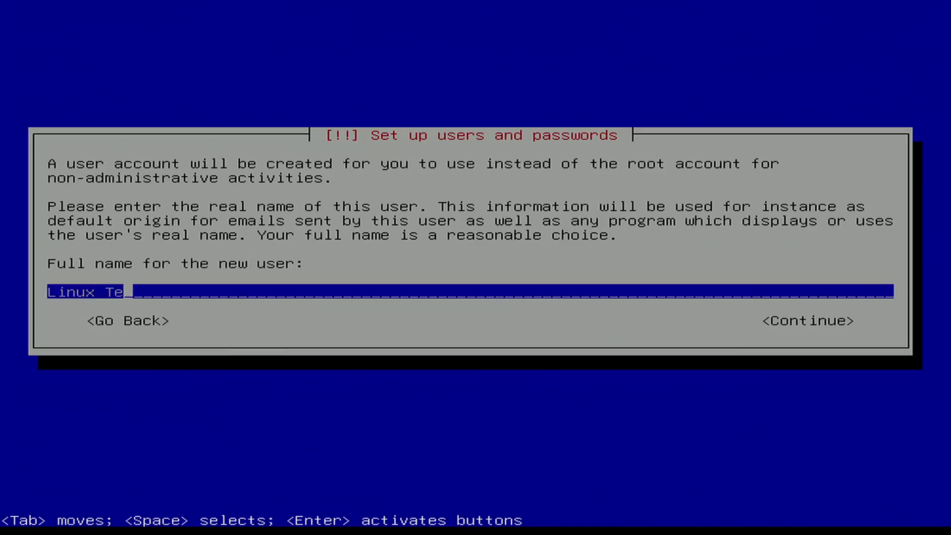
pyautogui.write('ch Life')
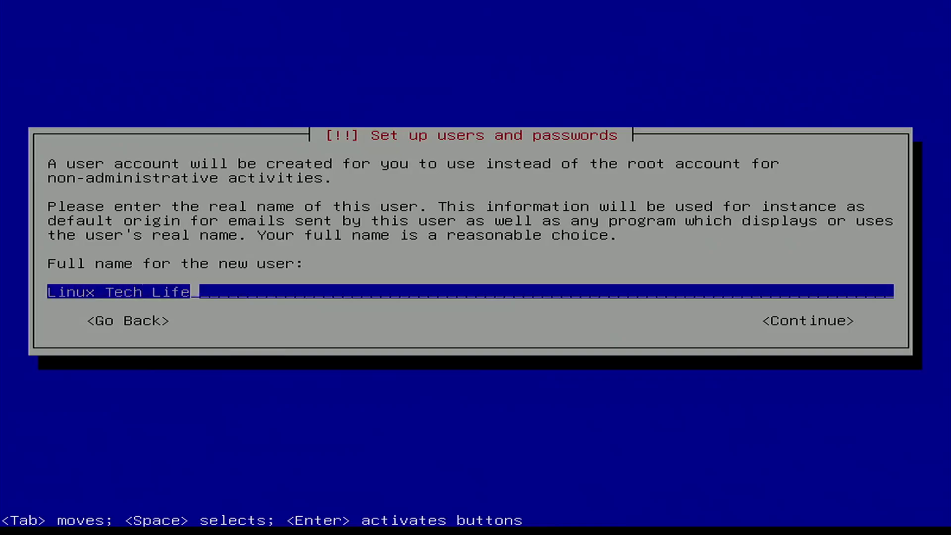
pyautogui.press('Return')
pyautogui.press('BackSpace')
pyautogui.press('BackSpace')
pyautogui.press('BackSpace')
pyautogui.press('BackSpace')
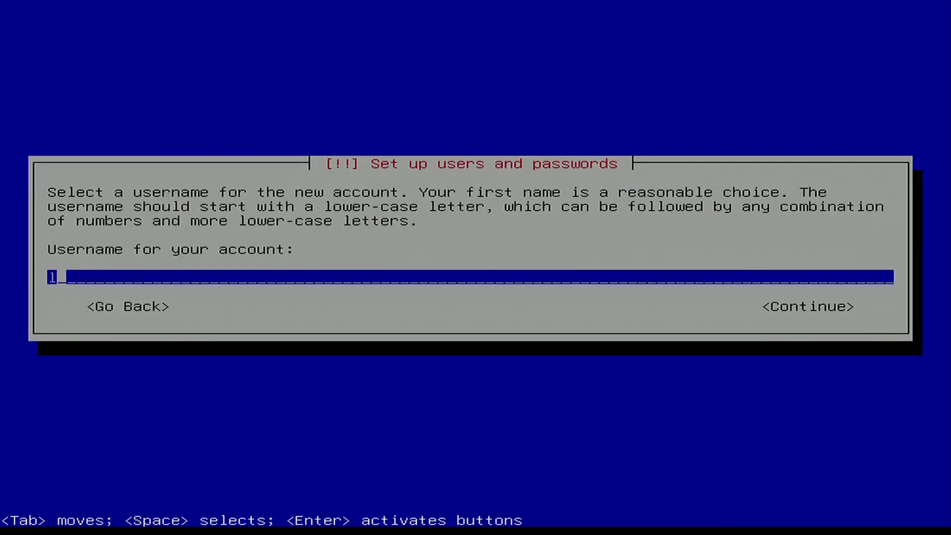
pyautogui.write('lt')
pyautogui.press('BackSpace')
pyautogui.press('BackSpace')
pyautogui.write('lt')
pyautogui.press('Return')
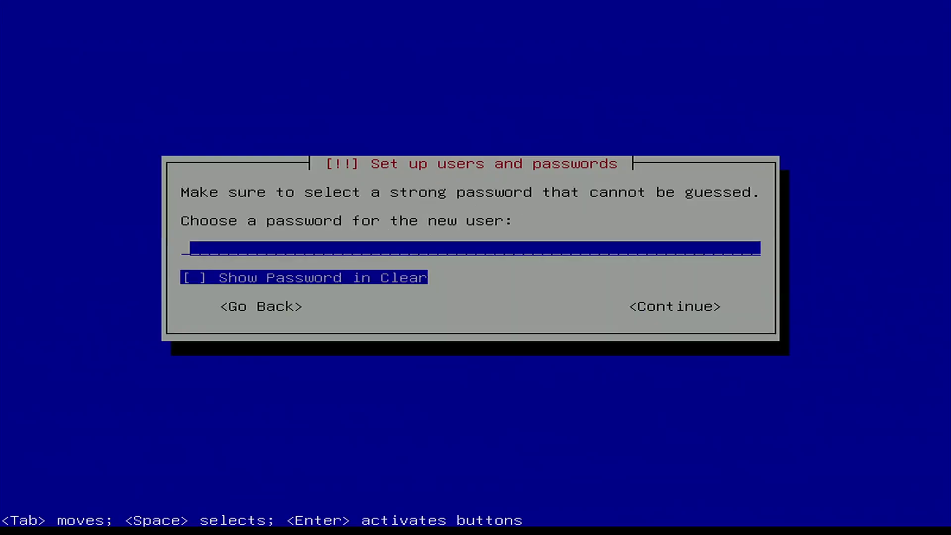
# Type and submit the new user's password
pyautogui.write('*********')
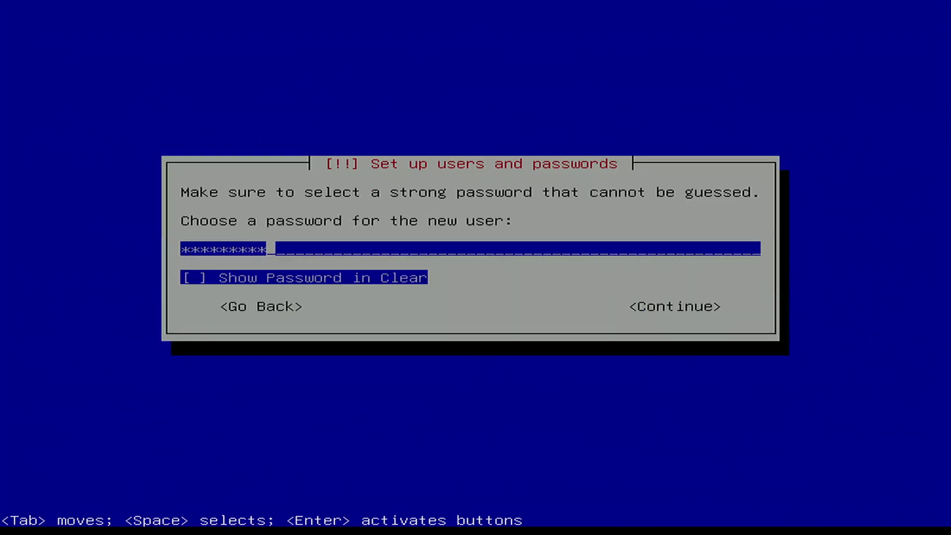
pyautogui.press('Tab')
pyautogui.press('Tab')
pyautogui.press('Return')
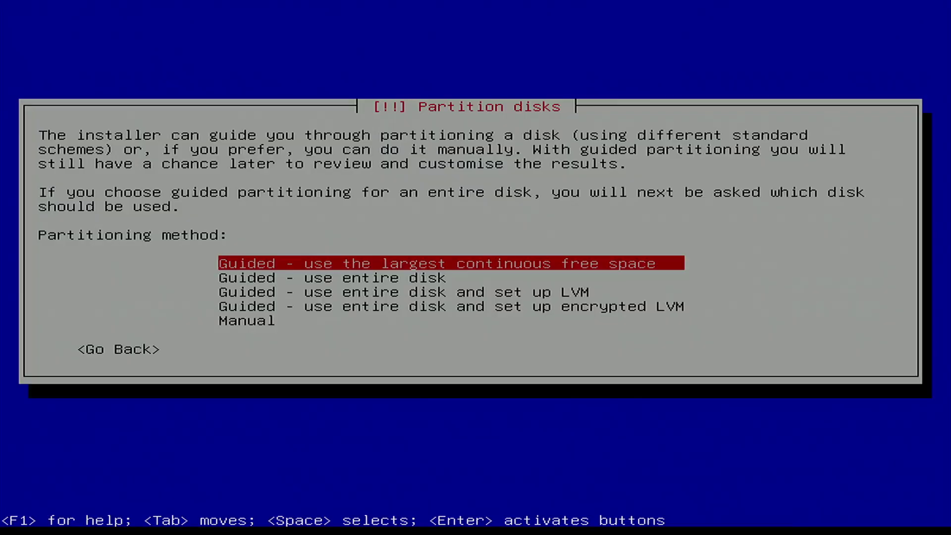
# Review the partitioning methods and highlight Manual partitioning
pyautogui.press('Down')
pyautogui.press('Down')
pyautogui.press('Down')
pyautogui.press('Down')
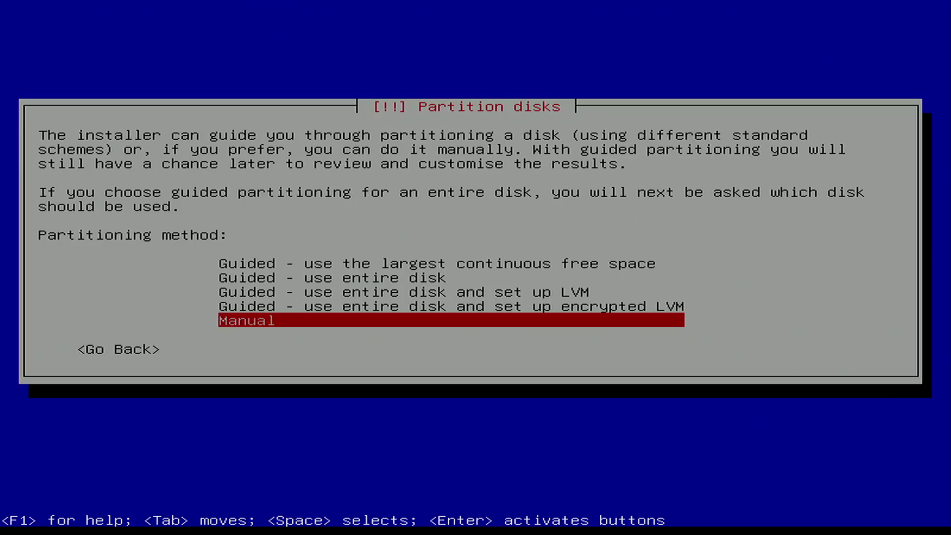
pyautogui.press('Up')
pyautogui.press('Up')
pyautogui.press('Up')
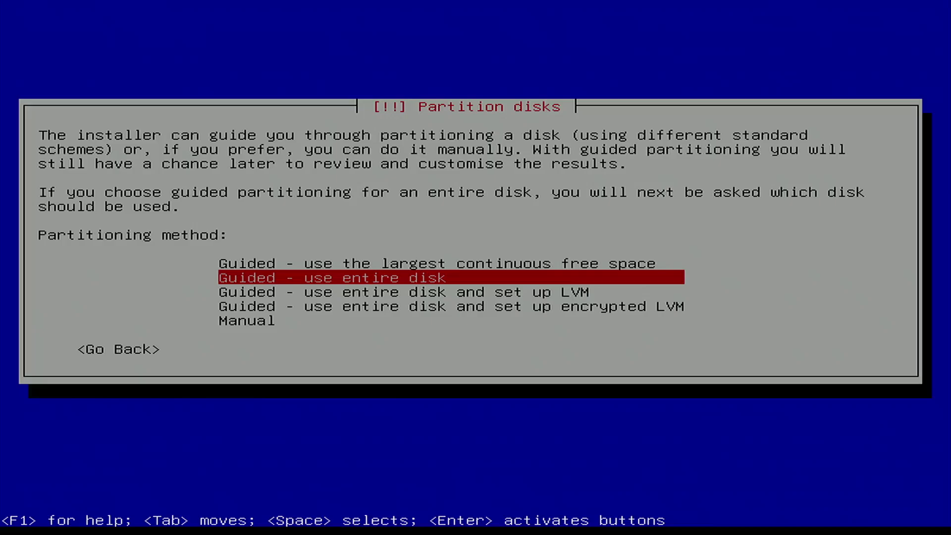
pyautogui.press('Down')
pyautogui.press('Down')
pyautogui.press('Down')
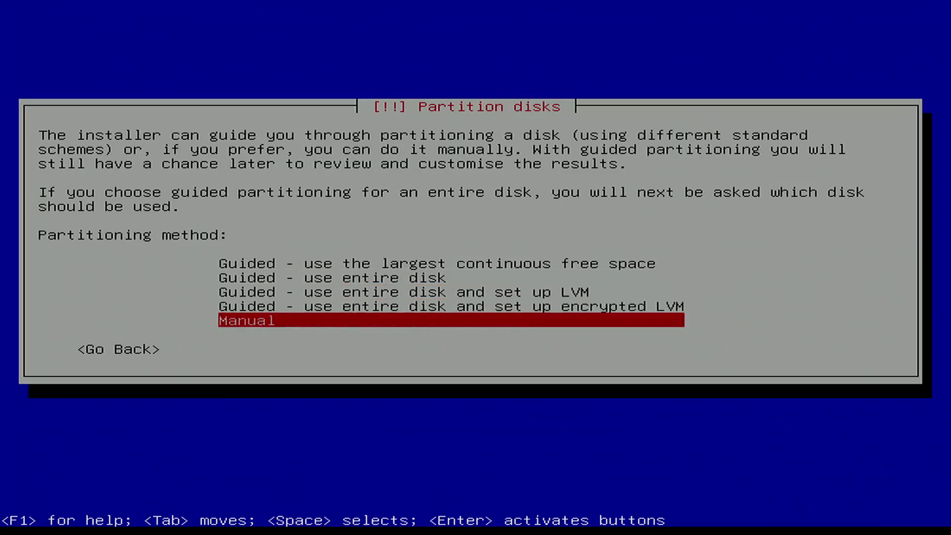
# In the manual partitioning overview, delete the 999.3 MB ESP partition on sda
pyautogui.press('Return')
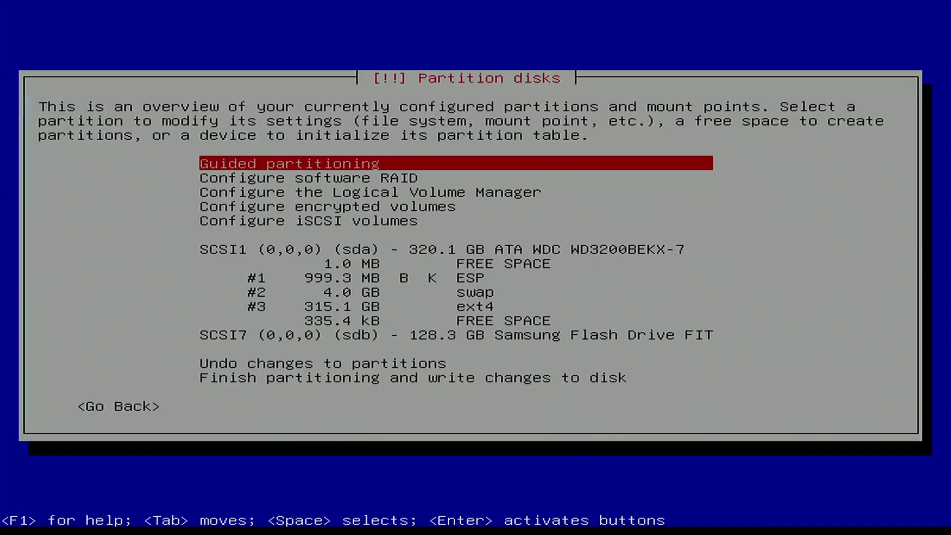
pyautogui.press('Down')
pyautogui.press('Down')
pyautogui.press('Down')
pyautogui.press('Down')
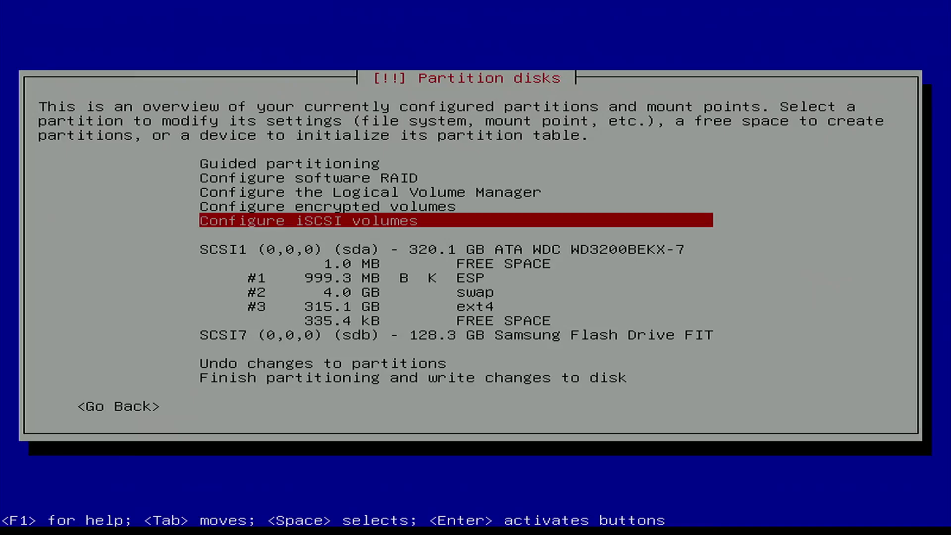
pyautogui.press('Down')
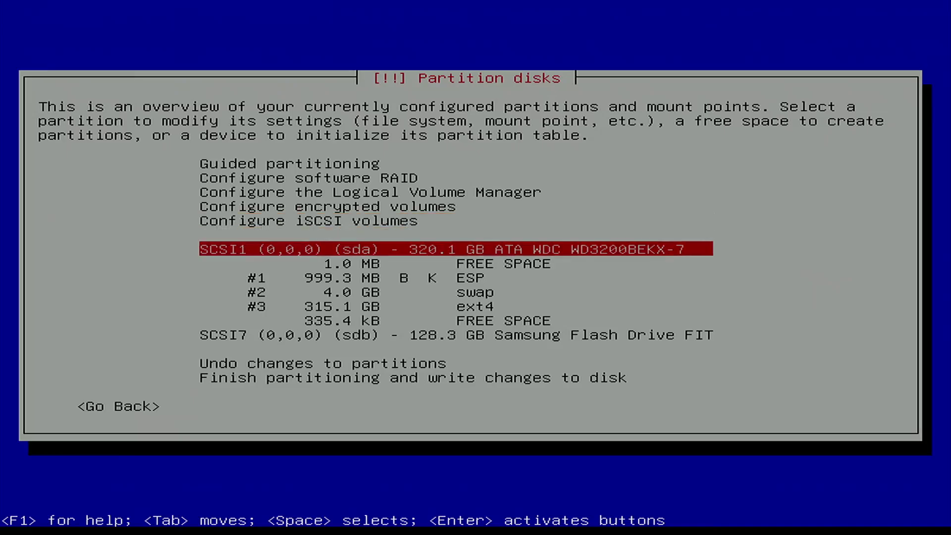
pyautogui.press('Down')
pyautogui.press('Down')
pyautogui.press('Return')
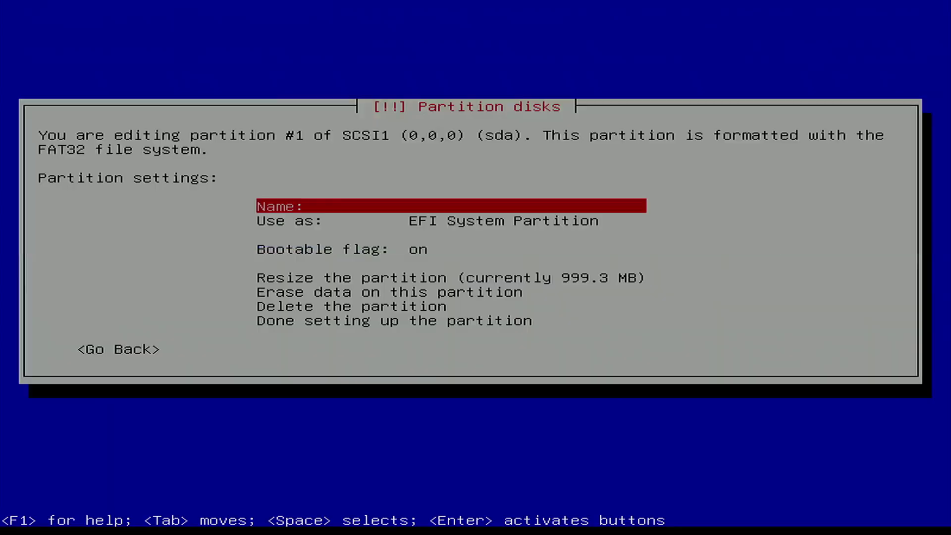
pyautogui.press('Down')
pyautogui.press('Down')
pyautogui.press('Down')
pyautogui.press('Down')
pyautogui.press('Down')
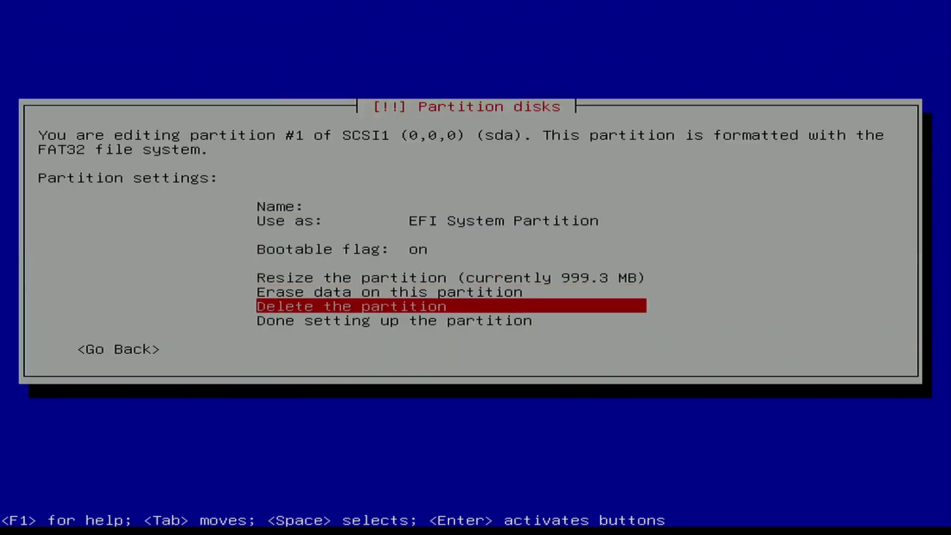
pyautogui.press('Return')
# Delete the swap partition on sda as well
pyautogui.press('Down')
pyautogui.press('Down')
pyautogui.press('Down')
pyautogui.press('Down')
pyautogui.press('Down')
pyautogui.press('Down')
pyautogui.press('Down')
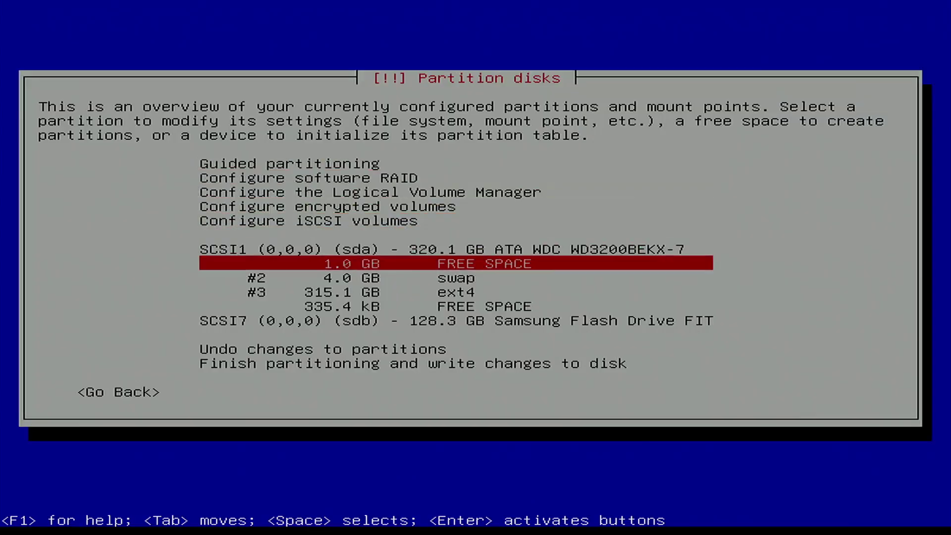
pyautogui.press('Down')
pyautogui.press('Return')
pyautogui.press('Down')
pyautogui.press('Down')
pyautogui.press('Down')
pyautogui.press('Down')
pyautogui.press('Down')
pyautogui.press('Down')
pyautogui.press('Up')
pyautogui.press('Return')
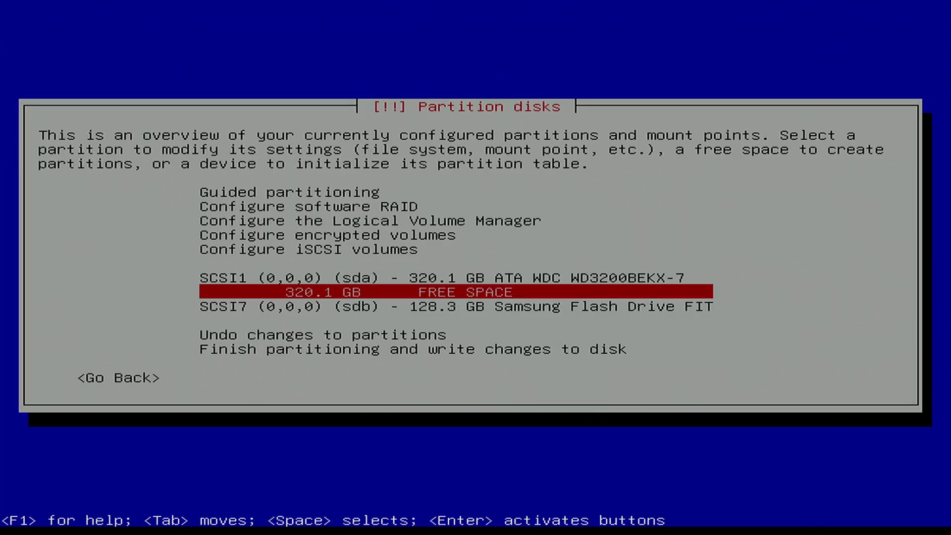
# Create a new 1 GB partition at the start of the free space
pyautogui.press('Return')
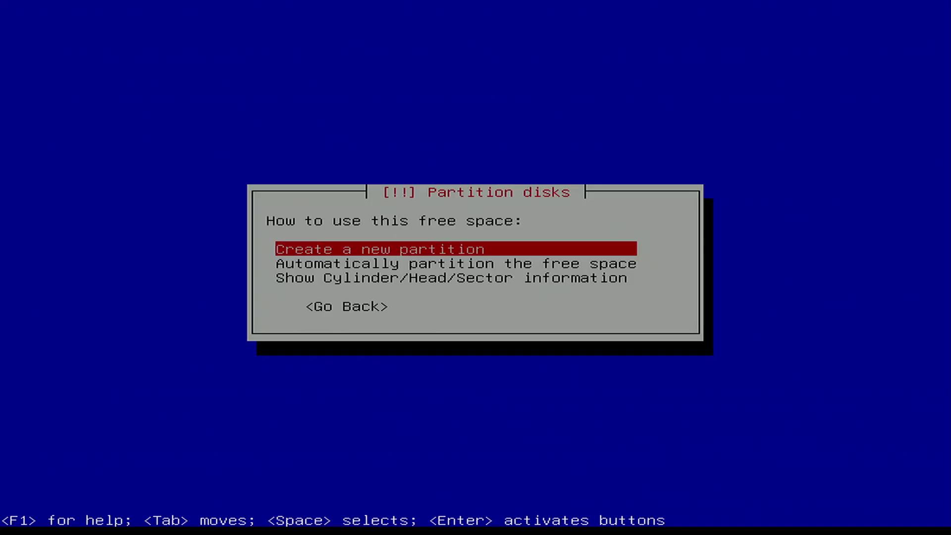
pyautogui.press('Return')
pyautogui.press('Left')
pyautogui.press('Left')
pyautogui.press('Left')
pyautogui.press('Left')
pyautogui.press('BackSpace')
pyautogui.press('BackSpace')
pyautogui.press('BackSpace')
pyautogui.press('BackSpace')
pyautogui.press('Tab')
pyautogui.press('Return')
pyautogui.press('Return')
pyautogui.press('Down')
pyautogui.press('Return')
# Use it as an EFI System Partition with the bootable flag on, and finish its setup
pyautogui.press('Down')
pyautogui.press('Down')
pyautogui.press('Down')
pyautogui.press('Down')
pyautogui.press('Down')
pyautogui.press('Down')
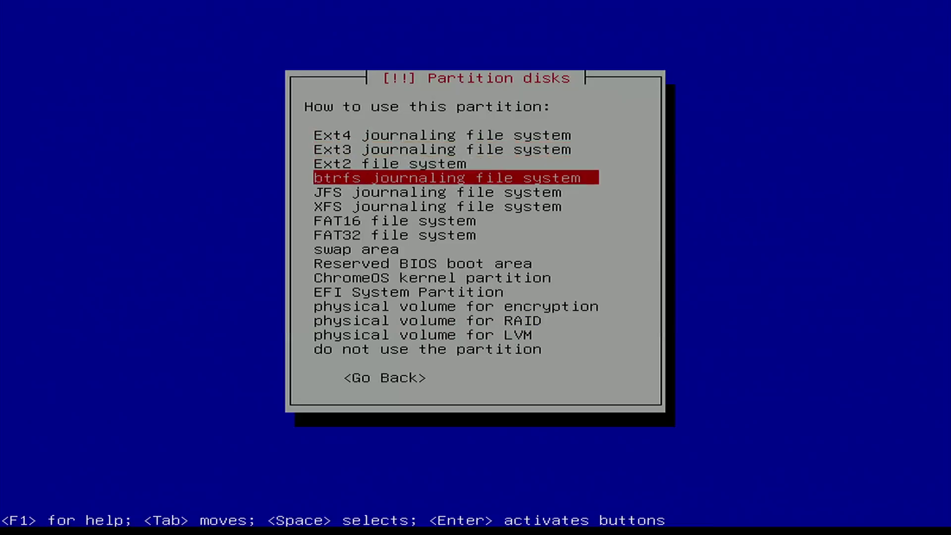
pyautogui.press('Down')
pyautogui.press('Down')
pyautogui.press('Down')
pyautogui.press('Down')
pyautogui.press('Down')
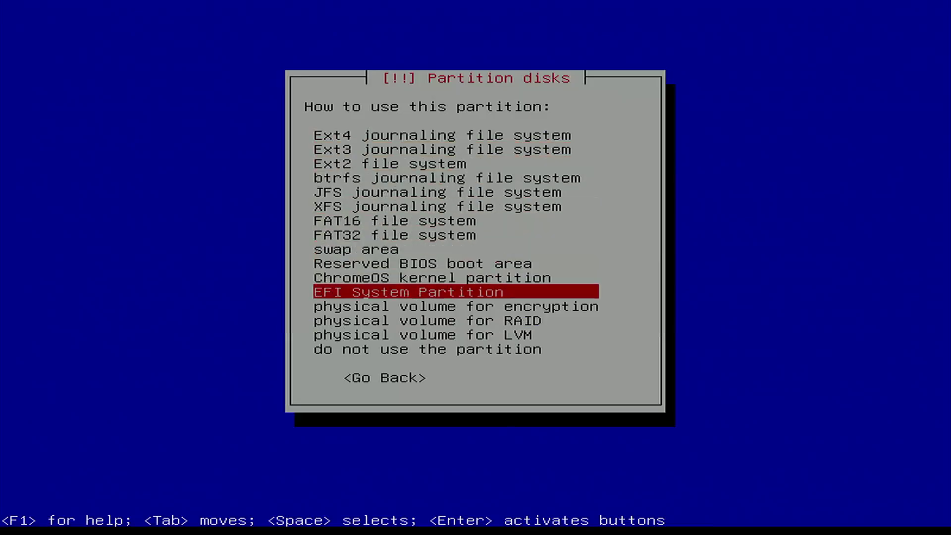
pyautogui.press('Return')
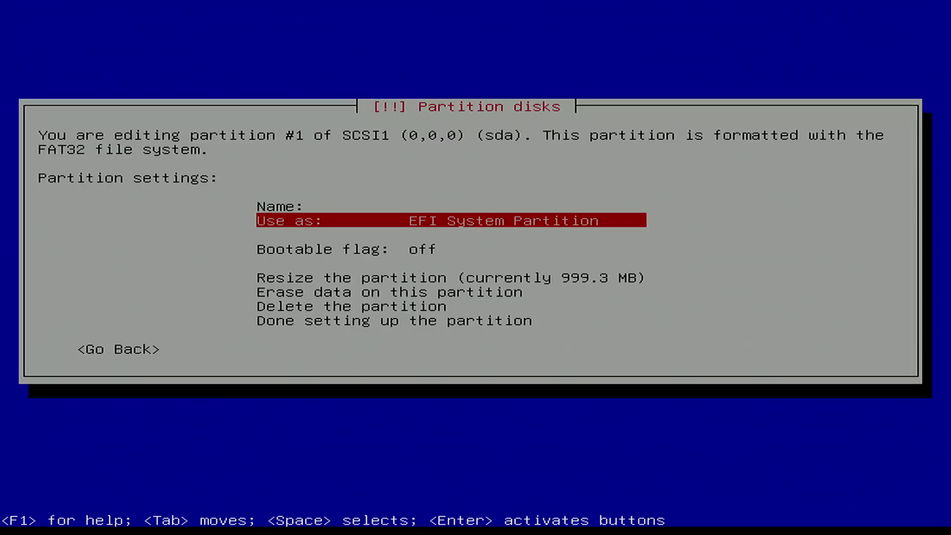
pyautogui.press('Down')
pyautogui.press('Down')
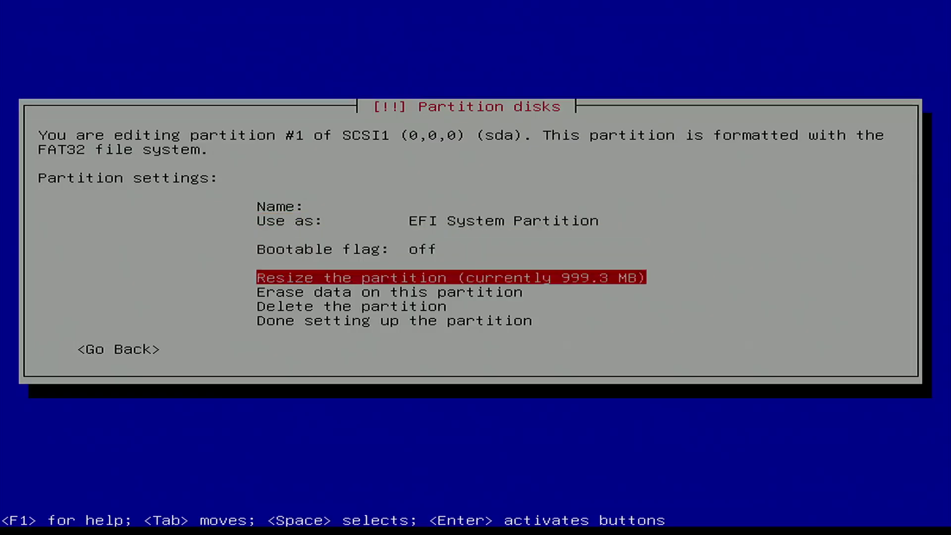
pyautogui.press('Up')
pyautogui.press('Return')
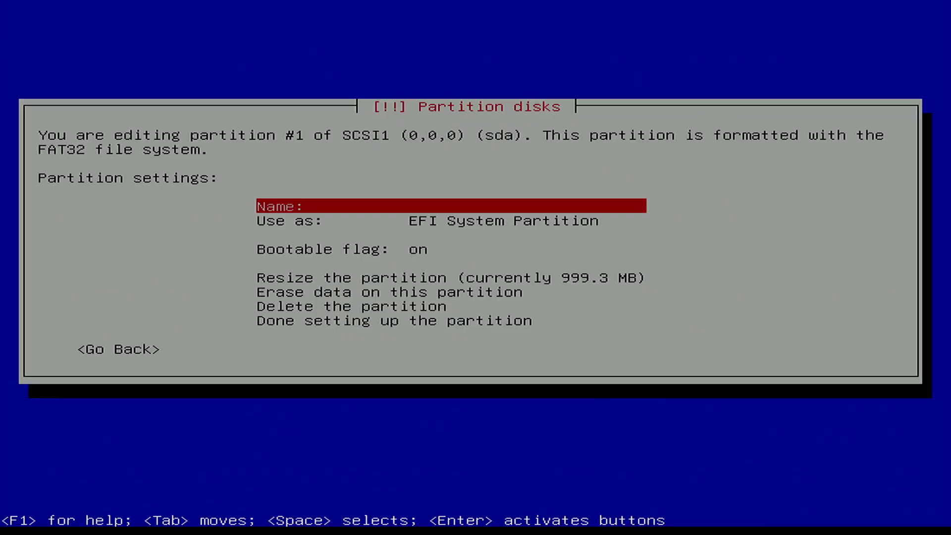
pyautogui.press('Down')
pyautogui.press('Down')
pyautogui.press('Down')
pyautogui.press('Down')
pyautogui.press('Down')
pyautogui.press('Down')
pyautogui.press('Return')
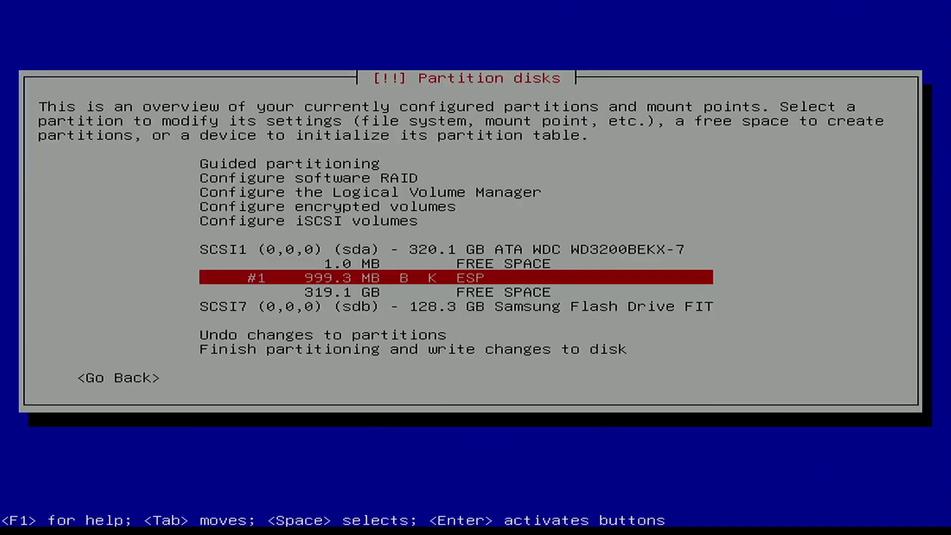
pyautogui.press('Down')
# Create a new 4 GB partition at the beginning of the 319.1 GB free space
pyautogui.press('Return')
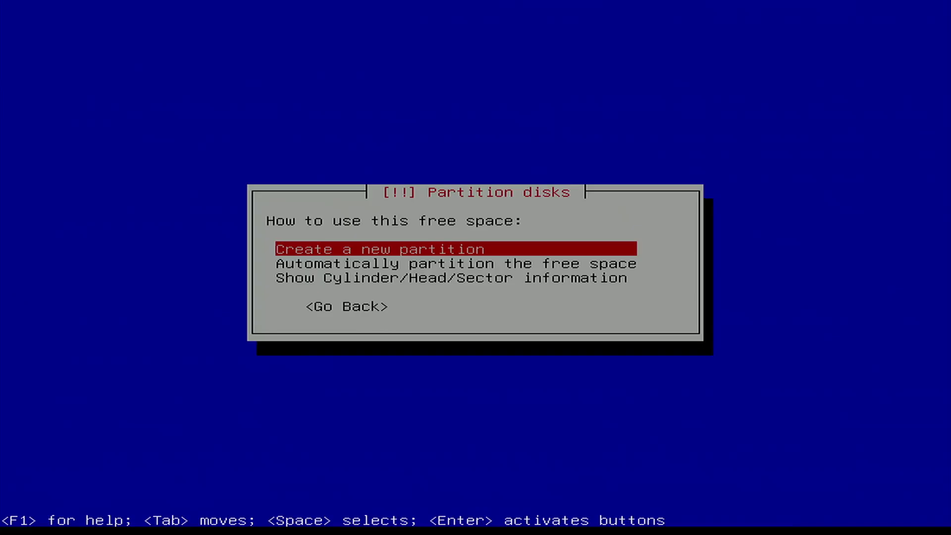
pyautogui.press('Return')
pyautogui.press('Left')
pyautogui.press('Left')
pyautogui.press('Left')
pyautogui.press('BackSpace')
pyautogui.press('BackSpace')
pyautogui.press('BackSpace')
pyautogui.press('BackSpace')
pyautogui.press('BackSpace')
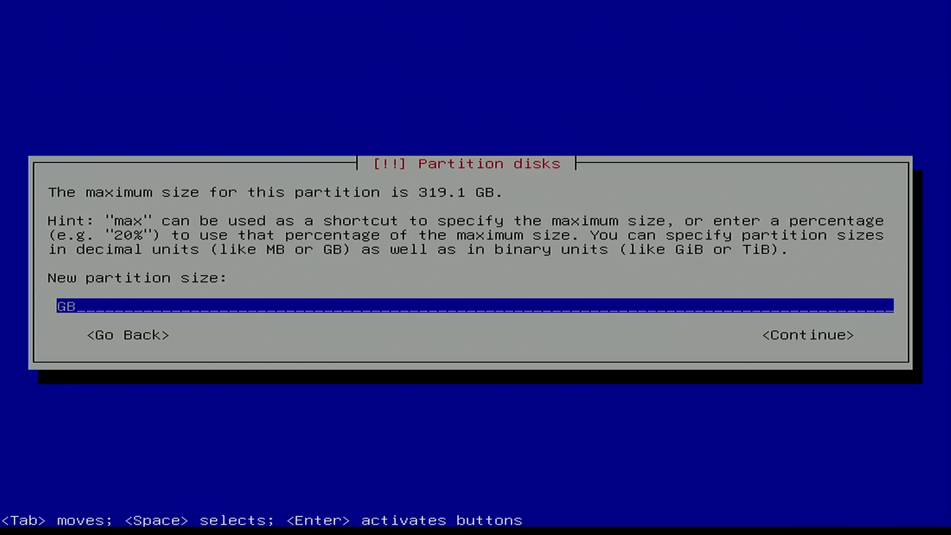
pyautogui.write('4')
pyautogui.press('Tab')
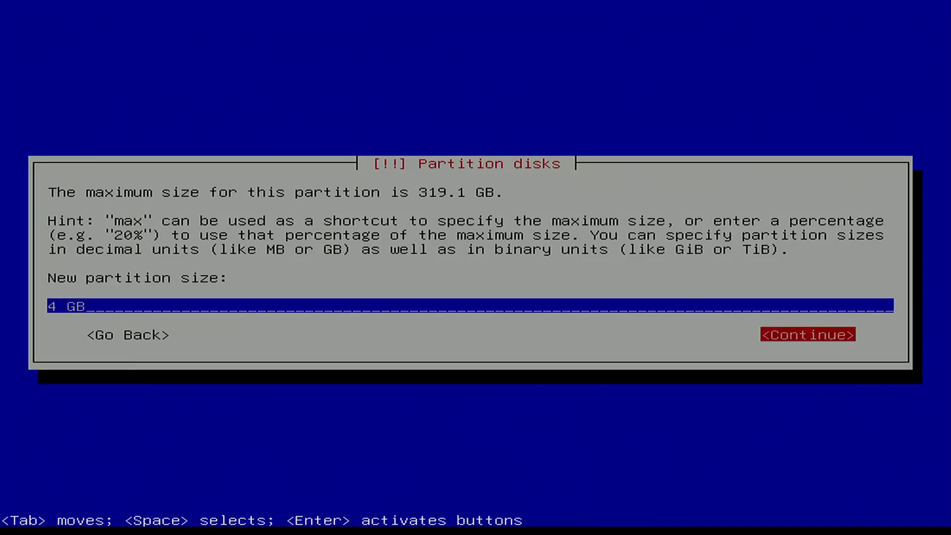
pyautogui.press('Return')
pyautogui.press('Return')
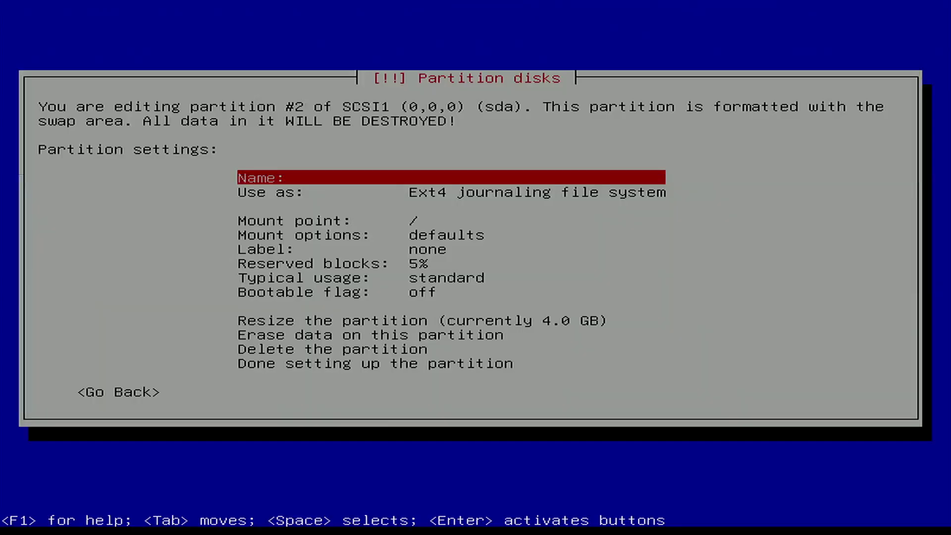
pyautogui.press('Down')
# Set the new partition to be used as swap area and finish its setup
pyautogui.press('Return')
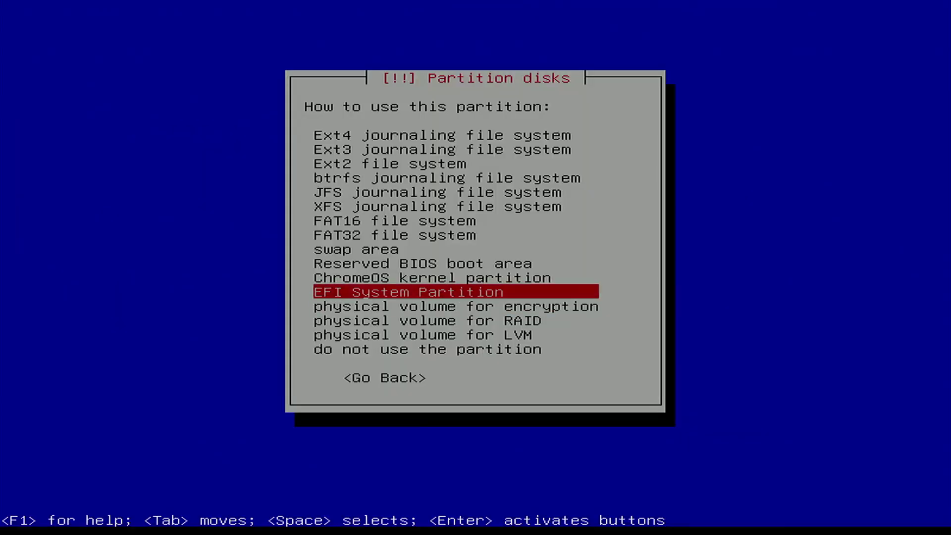
pyautogui.press('Up')
pyautogui.press('Up')
pyautogui.press('Up')
pyautogui.press('Return')
pyautogui.press('Down')
pyautogui.press('Down')
pyautogui.press('Down')
pyautogui.press('Down')
pyautogui.press('Down')
pyautogui.press('Down')
pyautogui.press('Down')
pyautogui.press('Down')
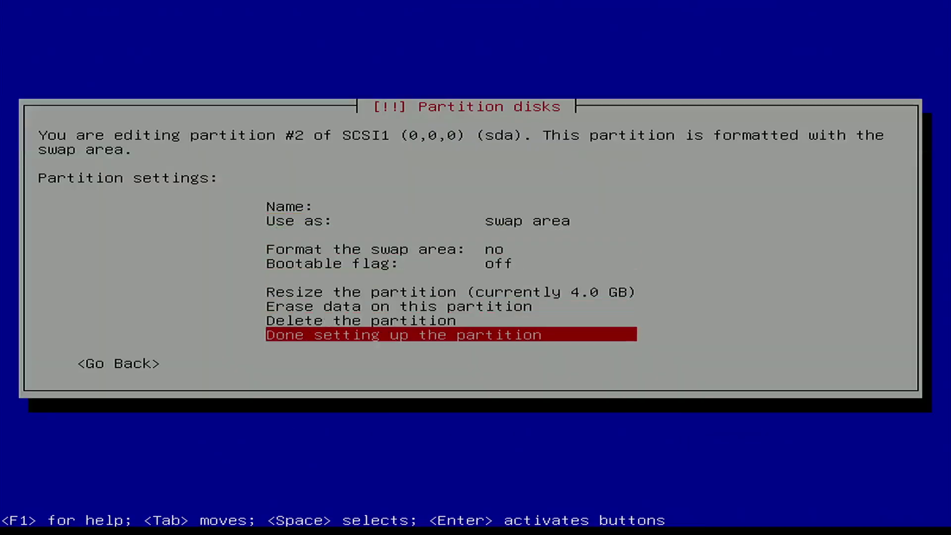
pyautogui.press('Return')
# Create partition #3 from the full remaining 315.1 GB, keeping Ext4 mounted at /
pyautogui.press('Down')
pyautogui.press('Return')
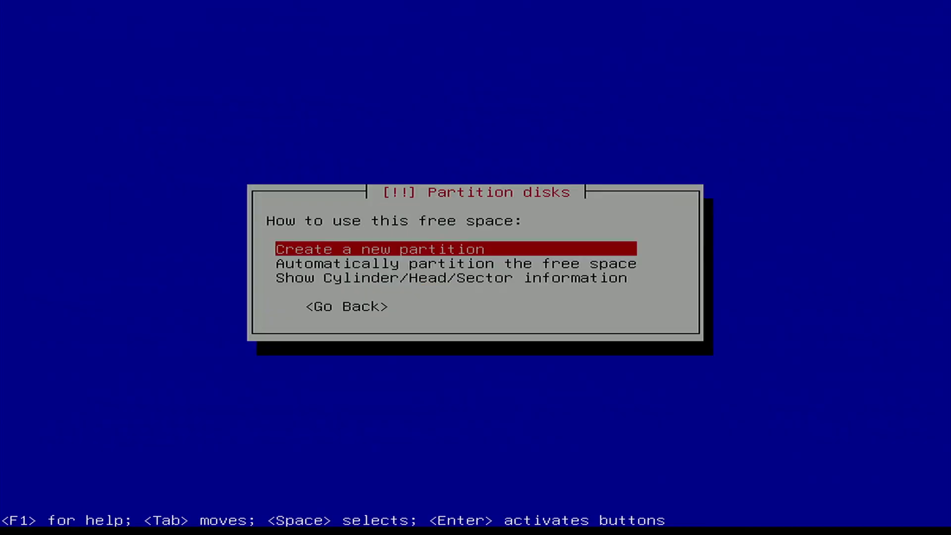
pyautogui.press('Return')
pyautogui.press('Return')
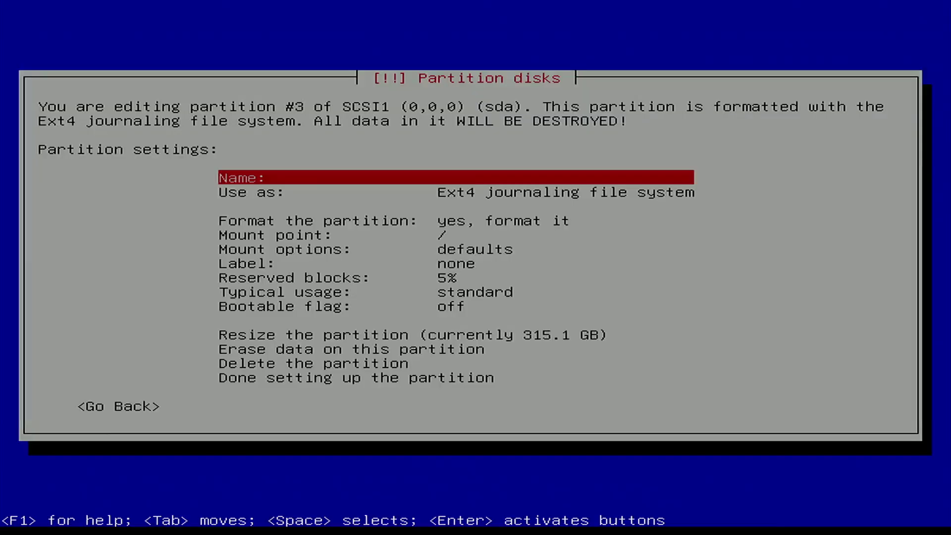
pyautogui.press('Down')
pyautogui.press('Down')
pyautogui.press('Down')
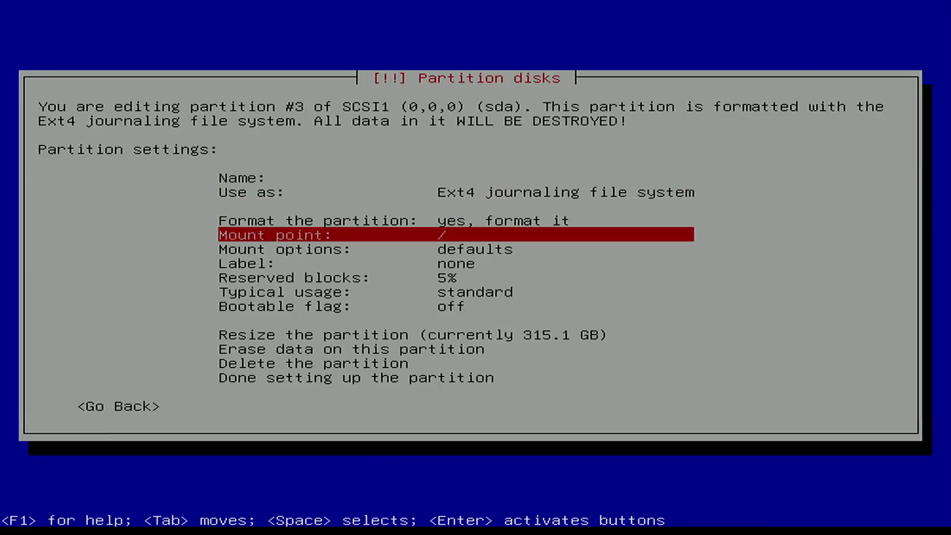
pyautogui.press('Down')
pyautogui.press('Down')
pyautogui.press('Down')
pyautogui.press('Down')
pyautogui.press('Down')
pyautogui.press('Down')
pyautogui.press('Down')
pyautogui.press('Down')
pyautogui.press('Down')
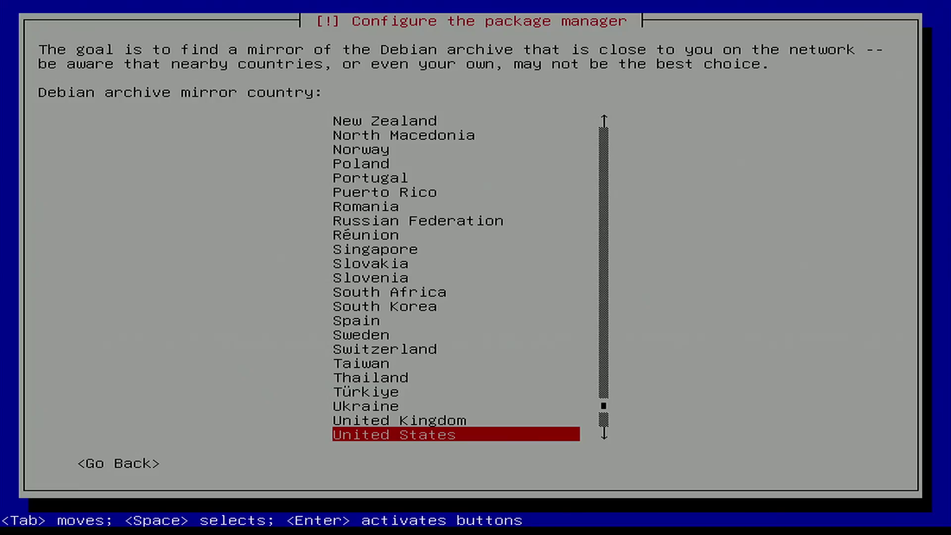
# Choose the United States mirror country and the deb.debian.org archive mirror
pyautogui.press('Return')
pyautogui.press('Return')
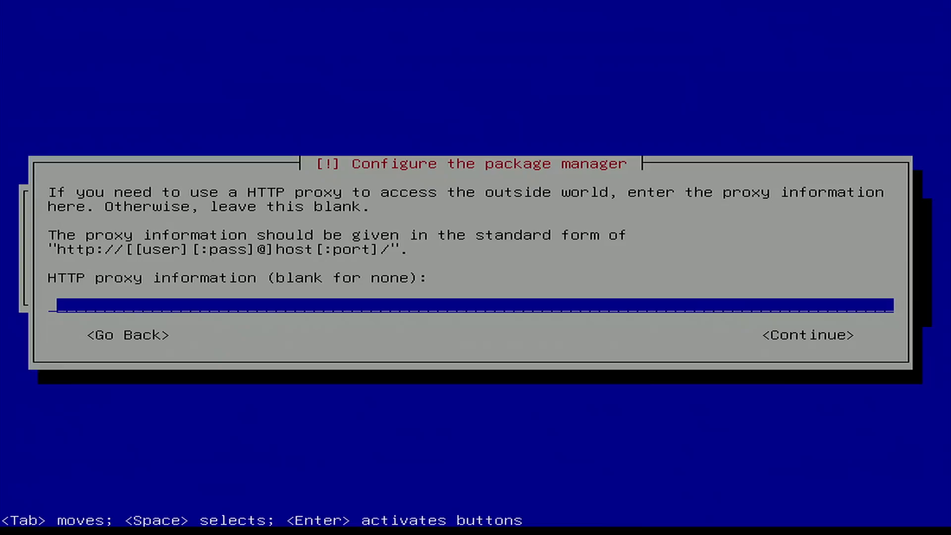
pyautogui.press('Return')
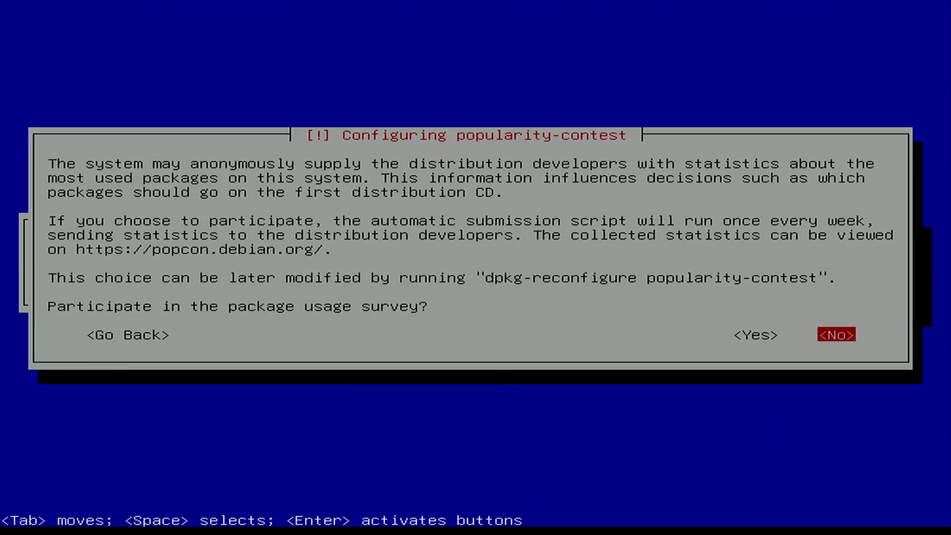
# Answer No to the popularity-contest package usage survey
pyautogui.press('Return')
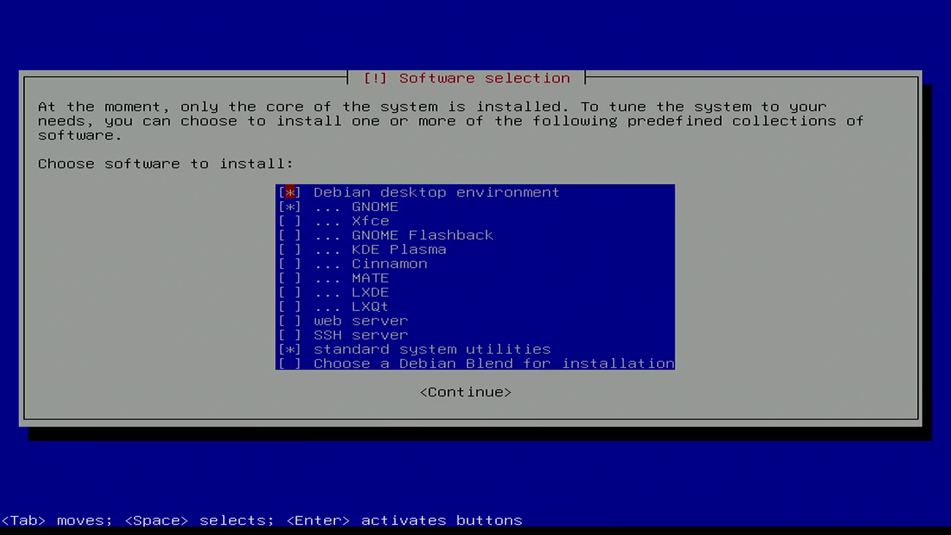
# Untick GNOME, tick MATE in Software selection, and continue with the installation
pyautogui.press('Down')
pyautogui.press('space')
pyautogui.press('Down')
pyautogui.press('Down')
pyautogui.press('Down')
pyautogui.press('Down')
pyautogui.press('Down')
pyautogui.press('Down')
pyautogui.press('Down')
pyautogui.press('Up')
pyautogui.press('Up')
pyautogui.press('space')
pyautogui.press('Down')
pyautogui.press('Up')
pyautogui.press('Tab')
pyautogui.press('Return')
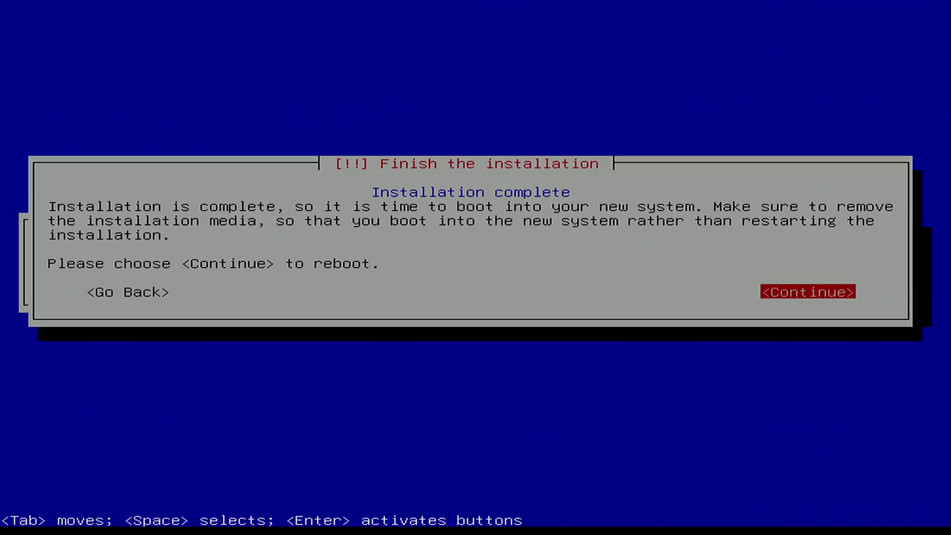
# Confirm the Installation complete dialog so the machine reboots into the new Debian 13 system
pyautogui.press('Return')
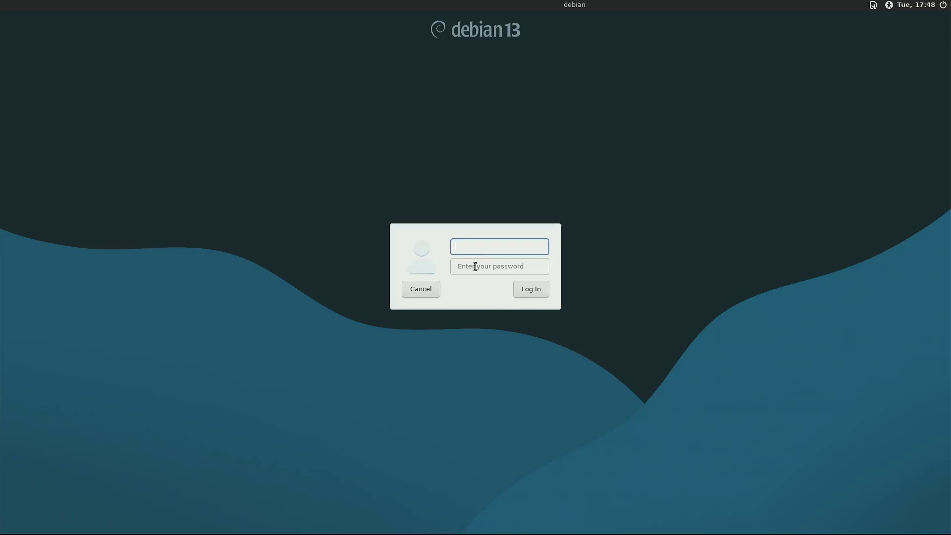
# Enter the account's username and password at the graphical login screen to start the session
pyautogui.write('ltl')
pyautogui.press('Tab')
pyautogui.write('•')
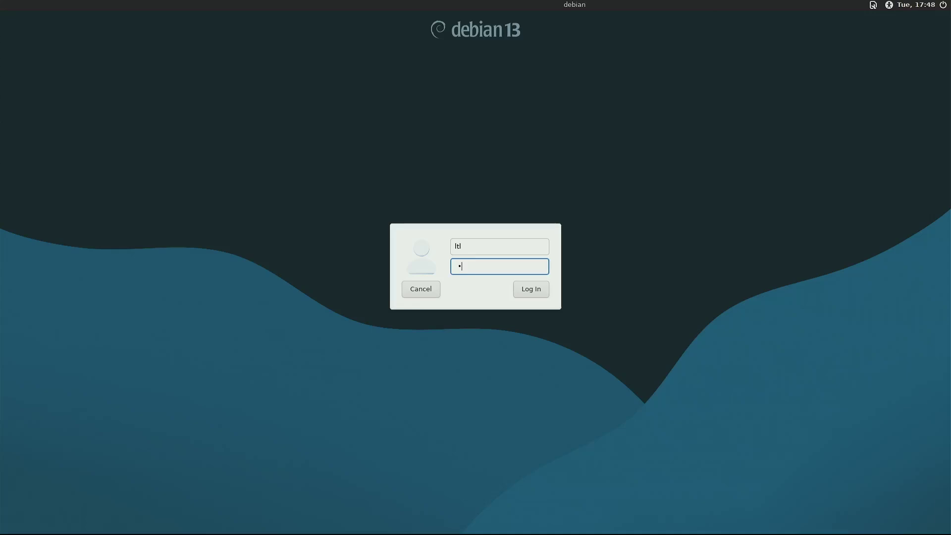
pyautogui.write('••••••••')
pyautogui.press('Return')
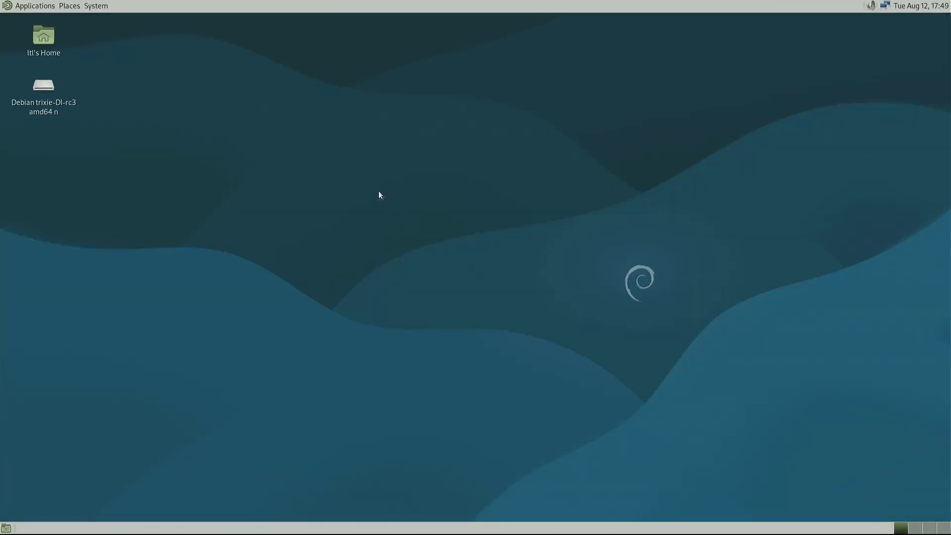
# Open MATE Control Center from the System menu and check the 1920 x 1080, 60 Hz display settings
pyautogui.click(90, 10)
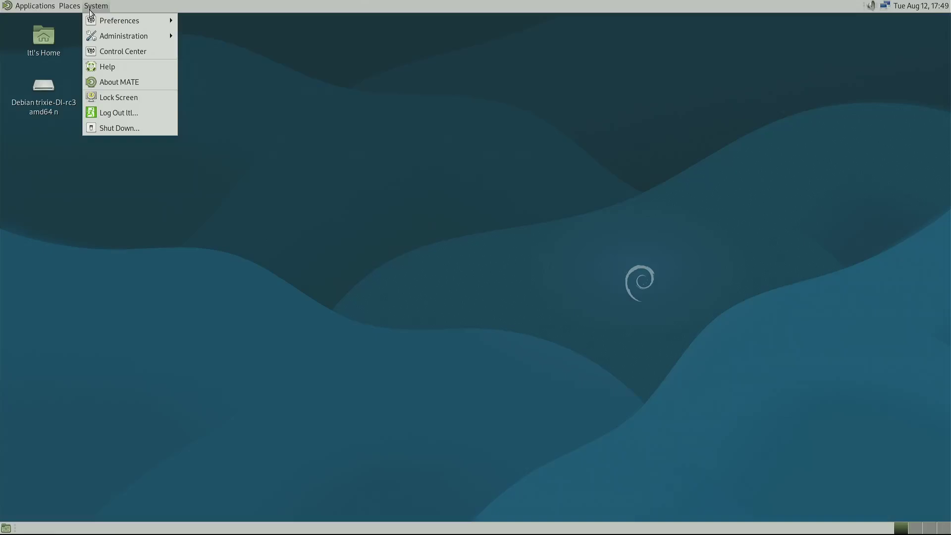
pyautogui.moveTo(108, 20)
pyautogui.moveTo(219, 22)
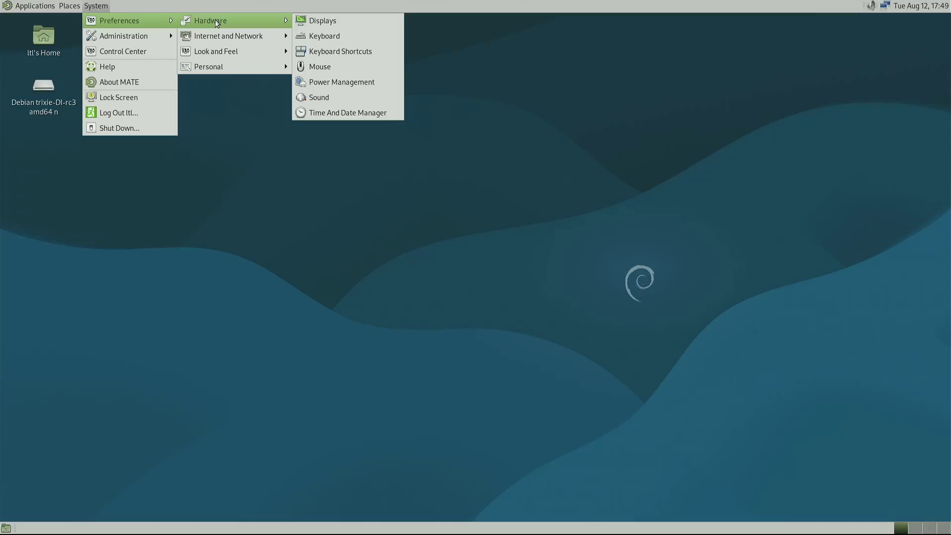
pyautogui.click(123, 51)
pyautogui.moveTo(450, 129); pyautogui.dragTo(325, 74)
pyautogui.click(250, 157)
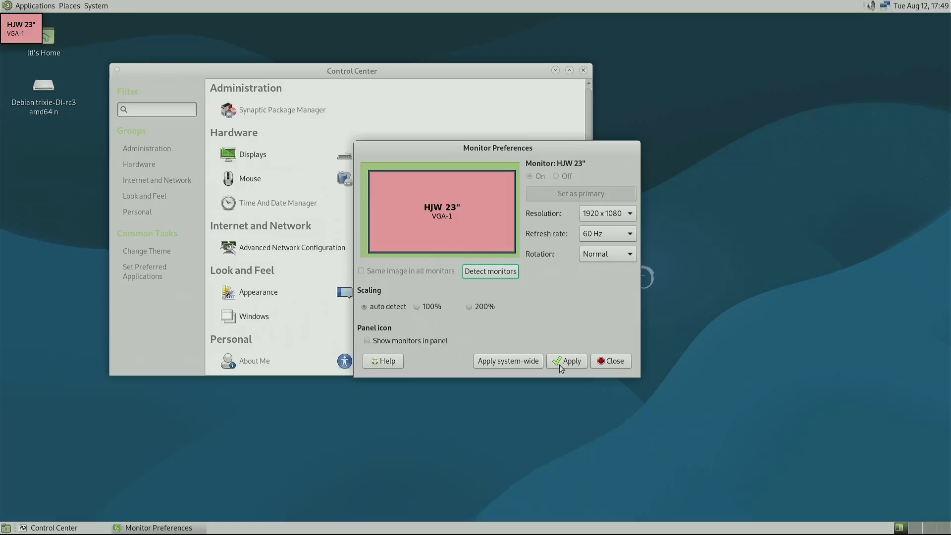
pyautogui.click(606, 360)
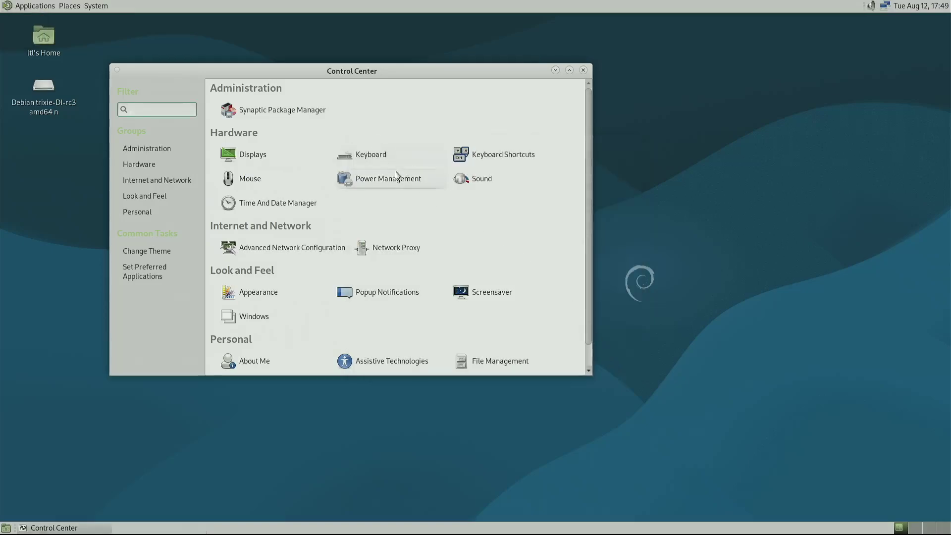
# In Power Management, set display sleep on AC power to Never and close it
pyautogui.click(385, 185)
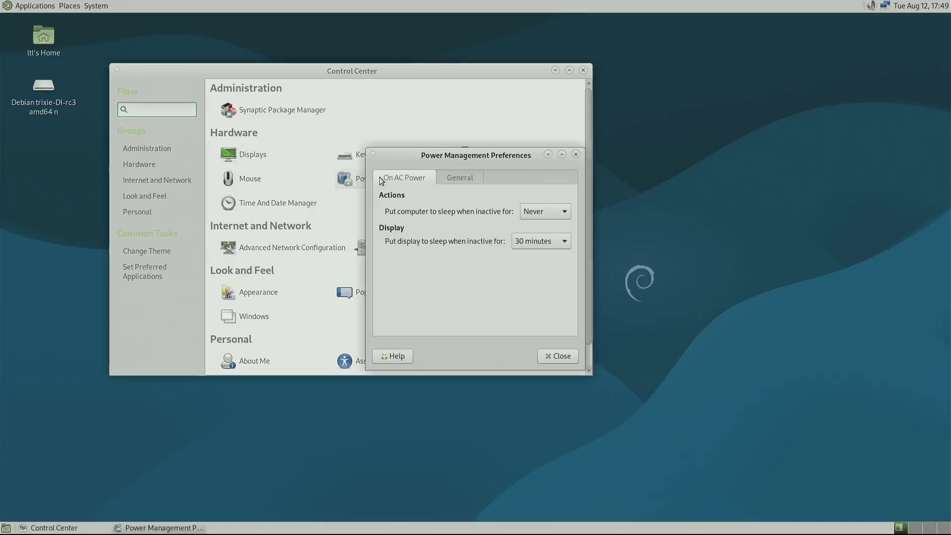
pyautogui.click(534, 241)
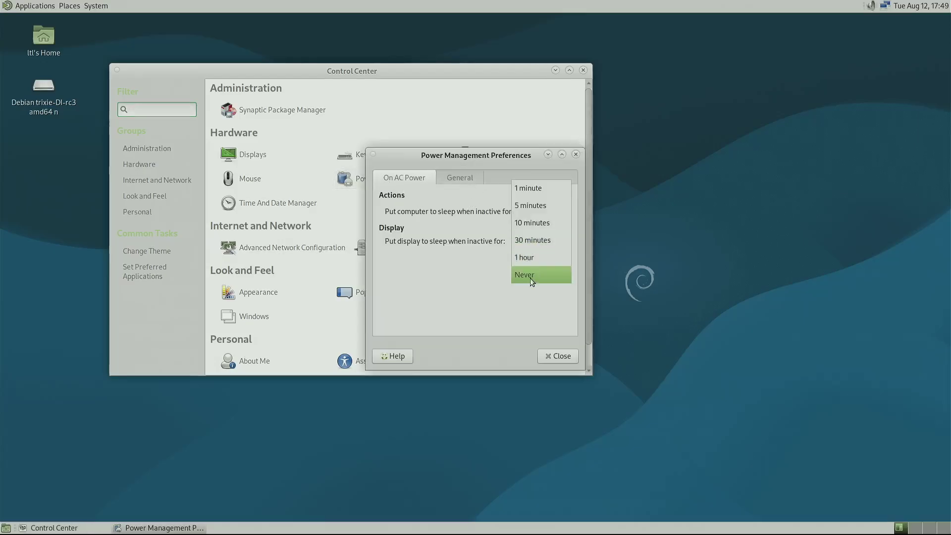
pyautogui.click(531, 276)
pyautogui.click(459, 177)
pyautogui.click(421, 178)
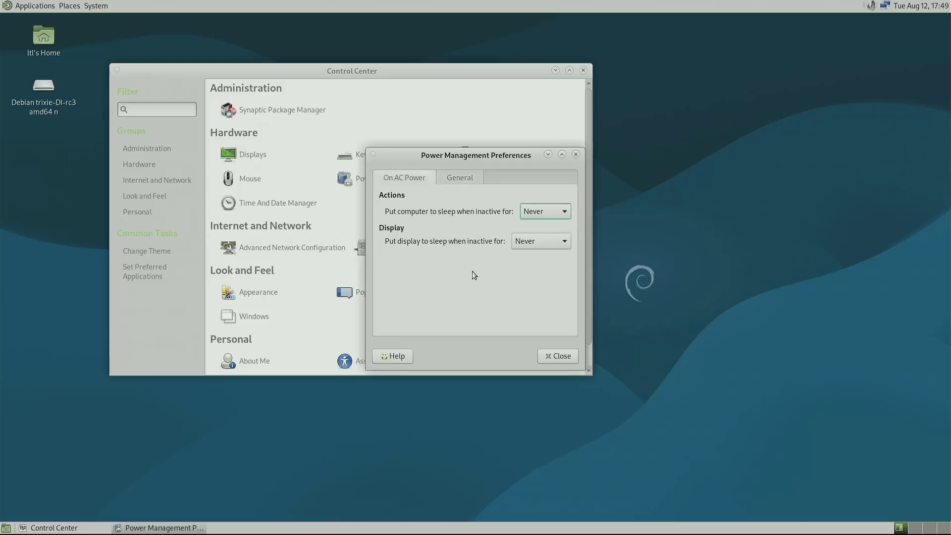
pyautogui.click(550, 357)
pyautogui.scroll(-1, 421, 201)
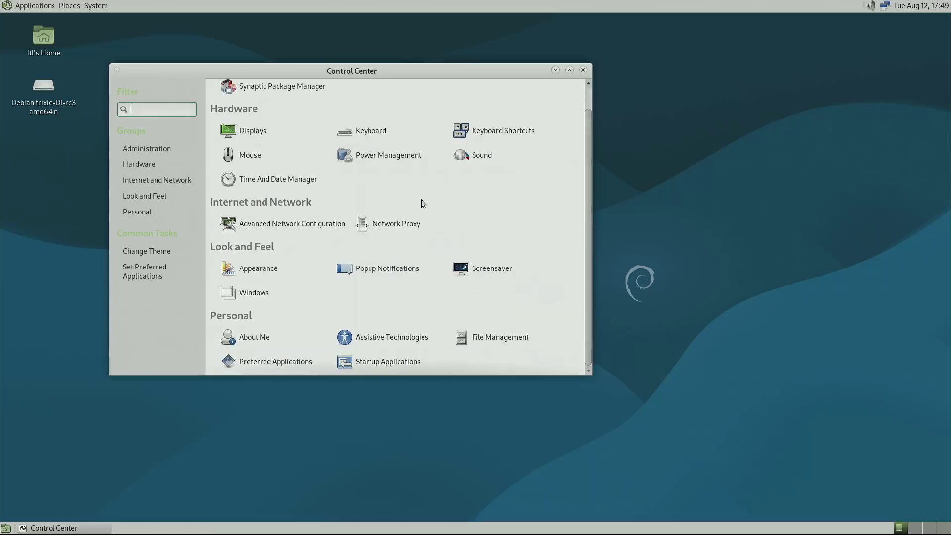
# Open Appearance Preferences on its Background tab and move the window to the right
pyautogui.click(255, 272)
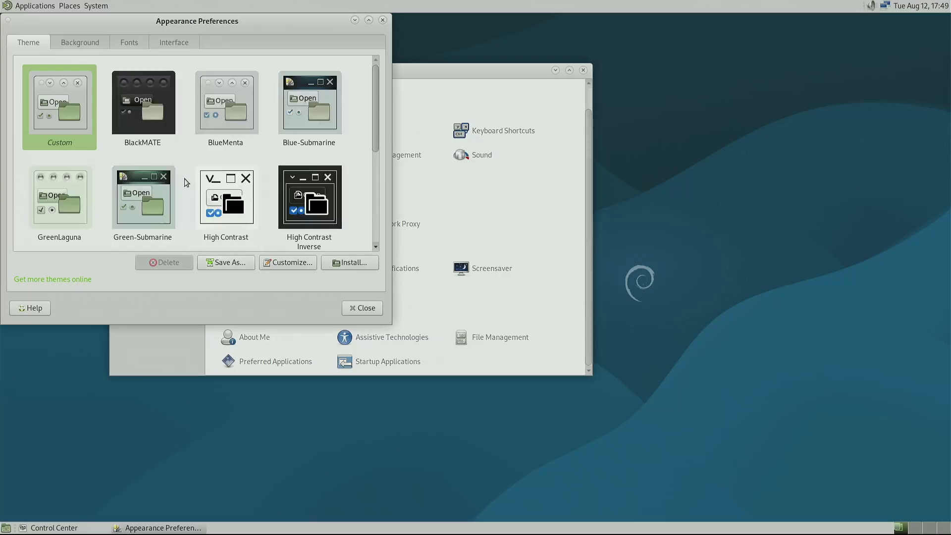
pyautogui.scroll(-5, 184, 179)
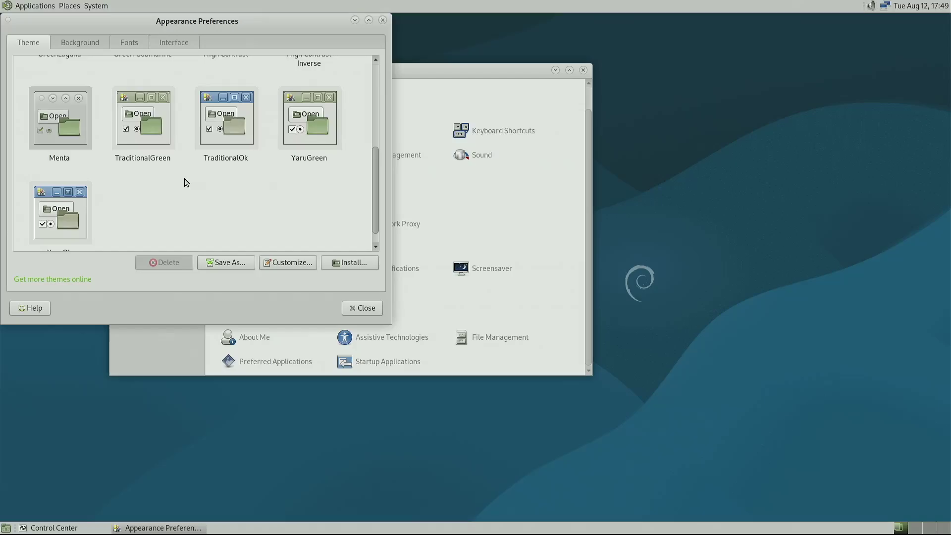
pyautogui.scroll(5, 185, 180)
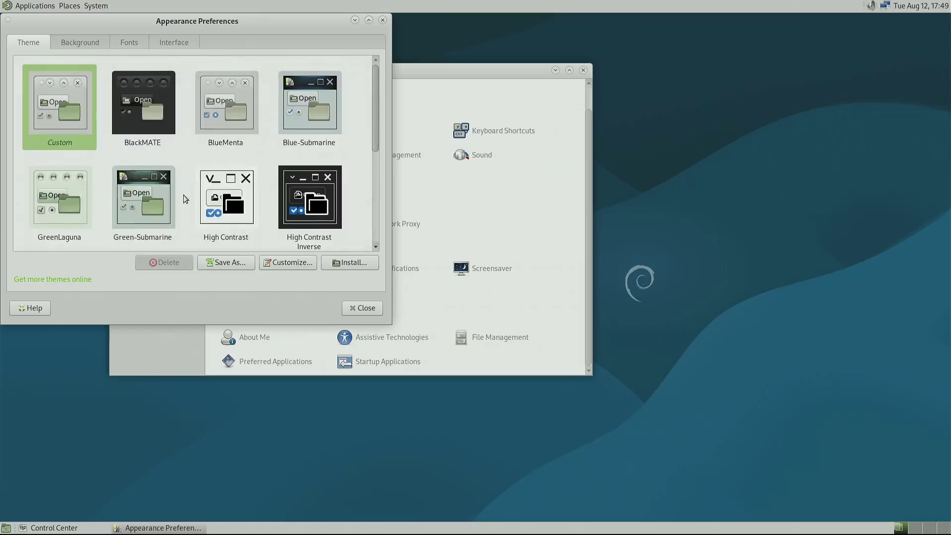
pyautogui.click(75, 45)
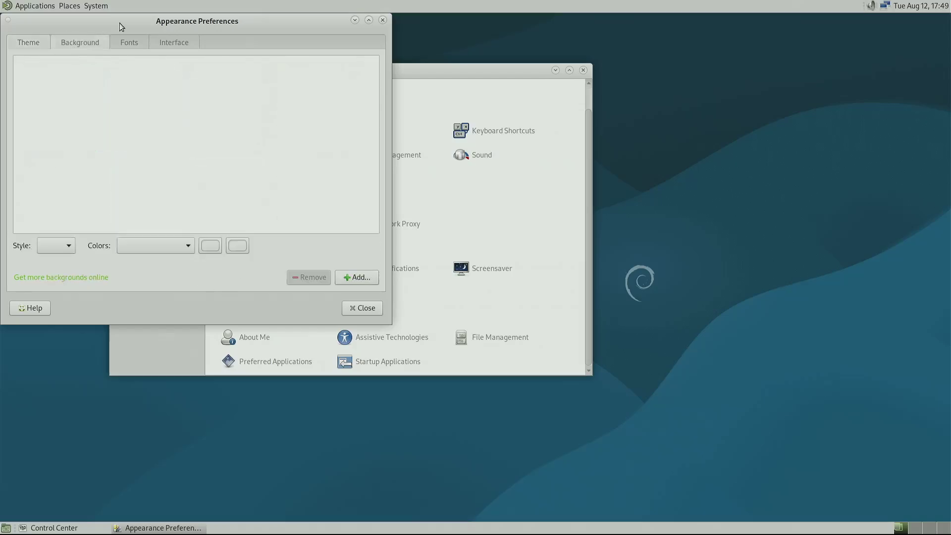
pyautogui.moveTo(120, 23); pyautogui.dragTo(485, 104)
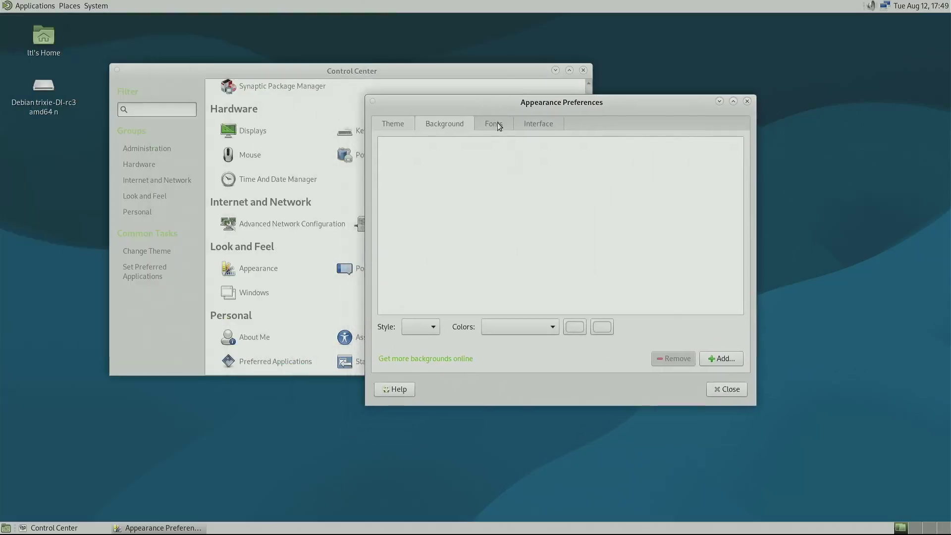
# Look through the Fonts, Interface and Themes tabs, then return to the wallpaper choices
pyautogui.hotkey('ctrl', 'pagedown')
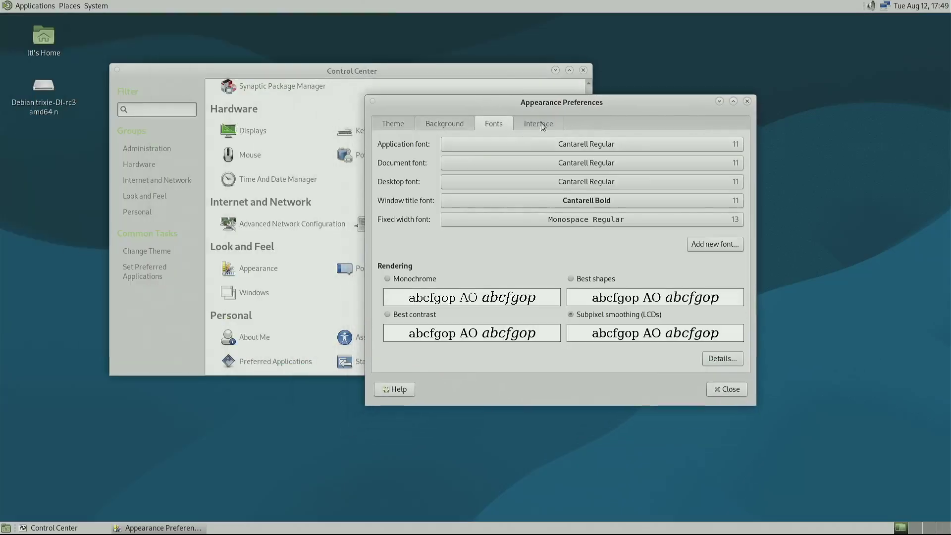
pyautogui.click(541, 123)
pyautogui.click(478, 123)
pyautogui.click(444, 124)
pyautogui.click(393, 127)
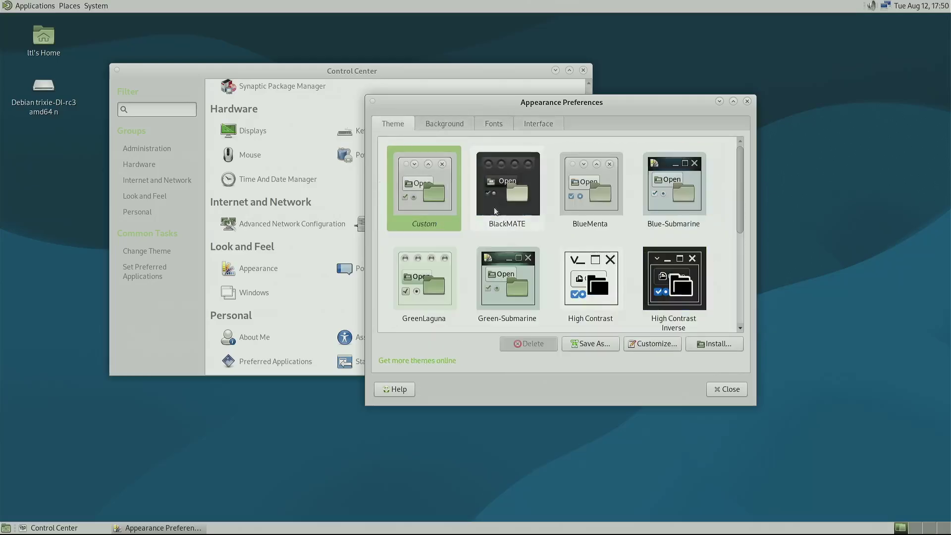
pyautogui.click(453, 123)
# Pick the dandelion photo as the desktop wallpaper and close Appearance Preferences
pyautogui.scroll(-4, 519, 252)
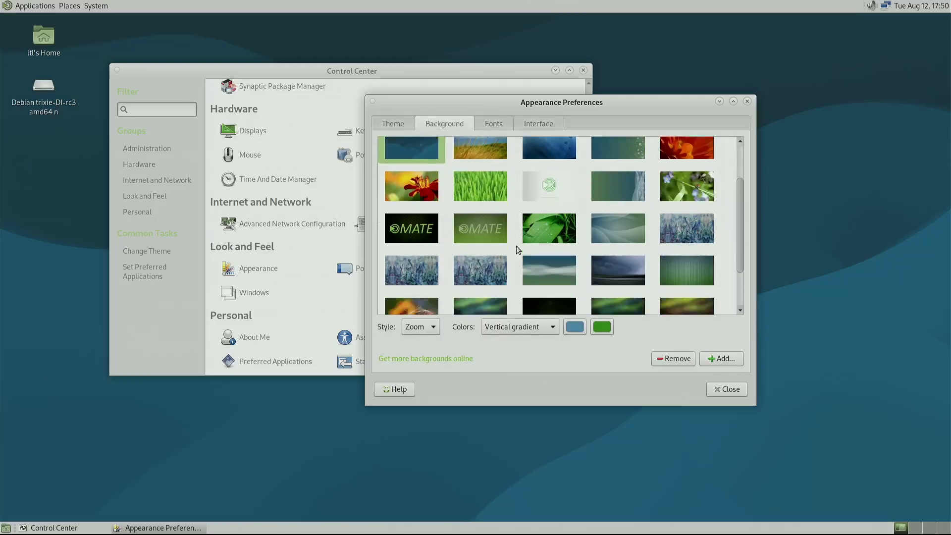
pyautogui.scroll(-1, 515, 236)
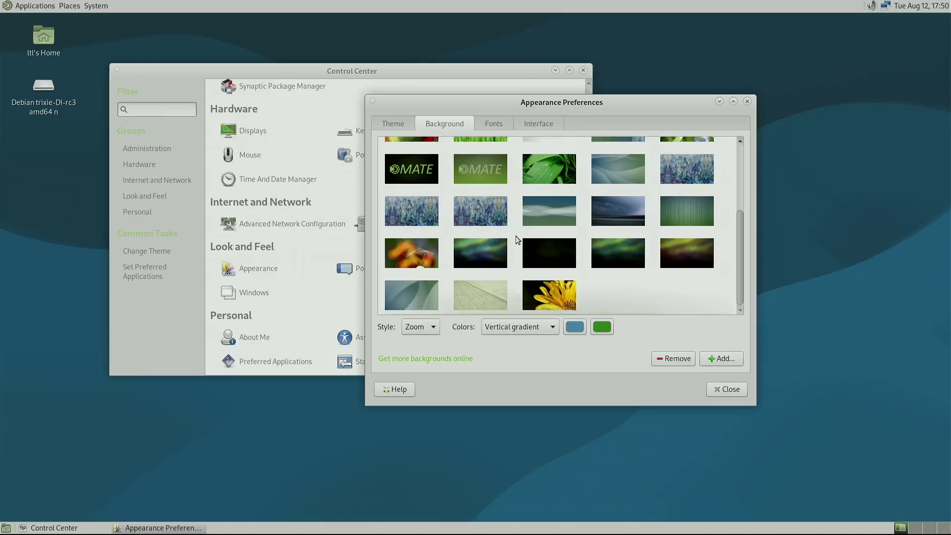
pyautogui.click(412, 253)
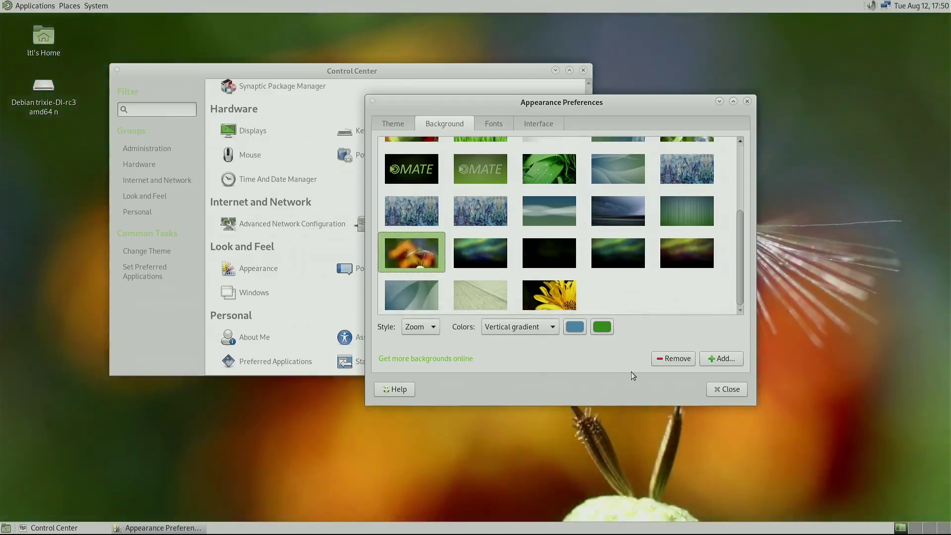
pyautogui.click(732, 391)
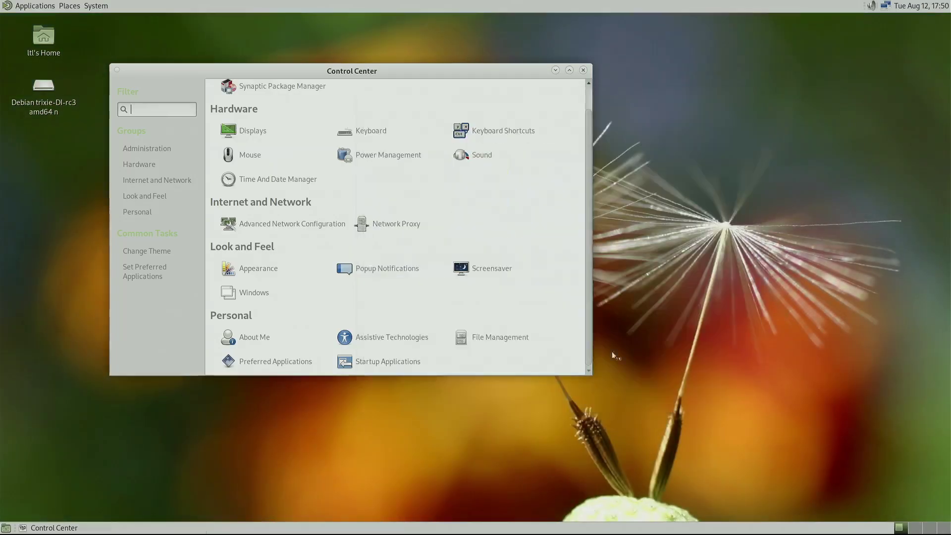
# Move Control Center aside and launch MATE System Monitor from Applications > System Tools
pyautogui.moveTo(403, 69); pyautogui.dragTo(587, 109)
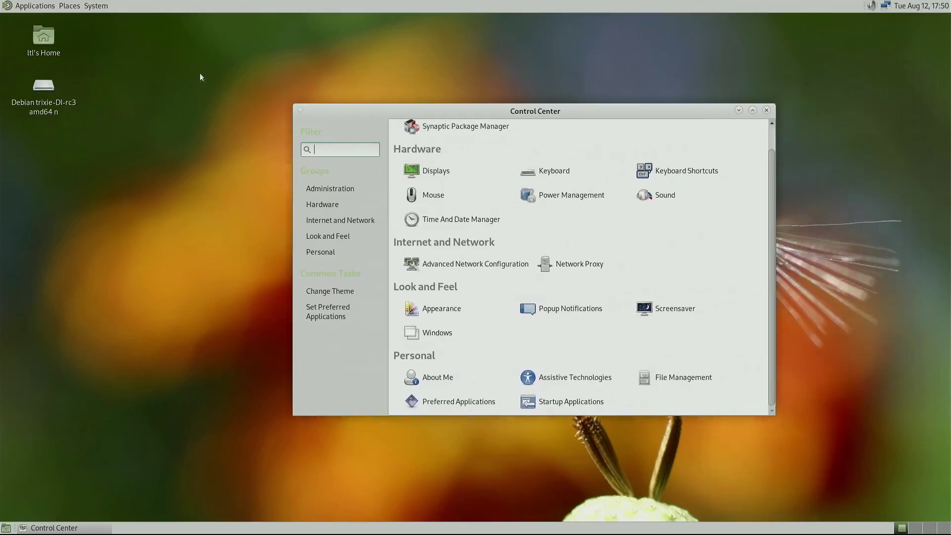
pyautogui.click(11, 7)
pyautogui.moveTo(30, 24)
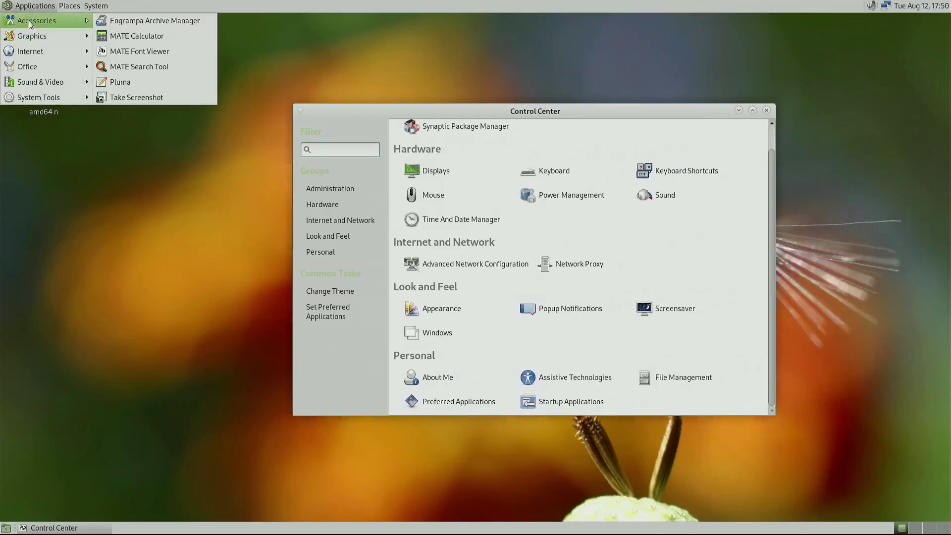
pyautogui.moveTo(46, 100)
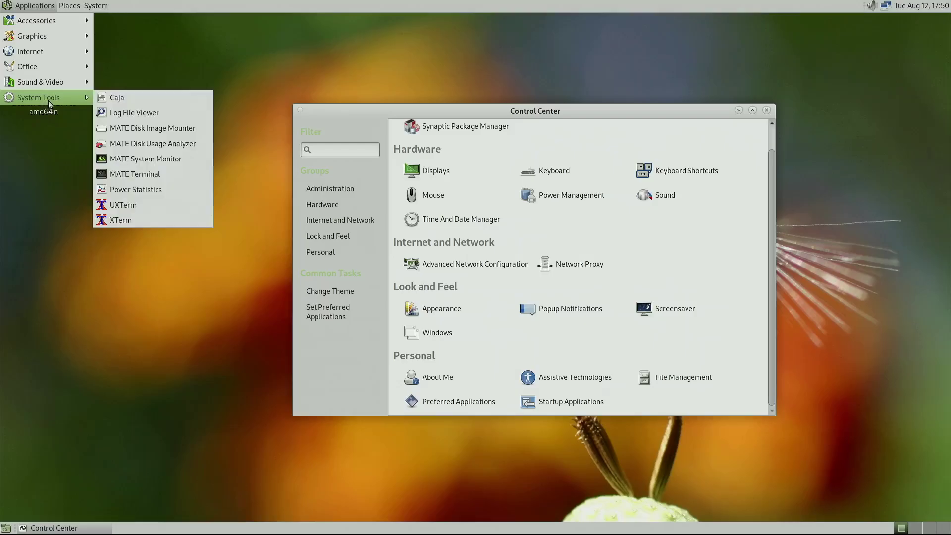
pyautogui.click(139, 159)
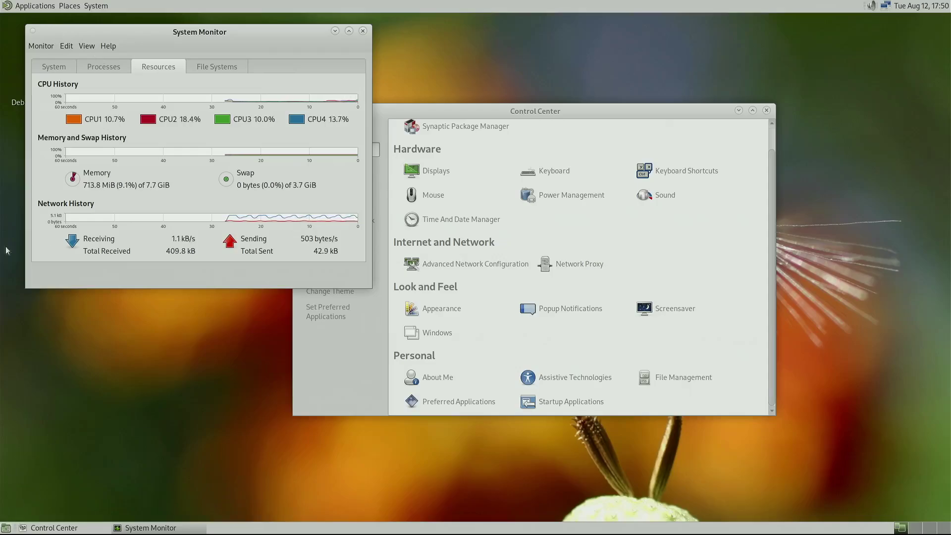
# Browse the Applications and System menus, then open and close the About MATE information
pyautogui.click(28, 9)
pyautogui.moveTo(49, 23)
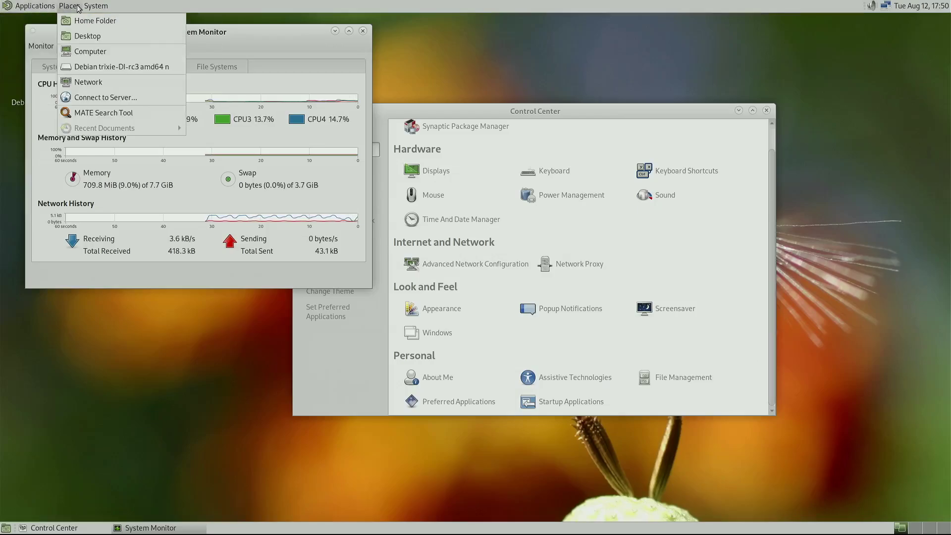
pyautogui.moveTo(97, 6)
pyautogui.moveTo(158, 21)
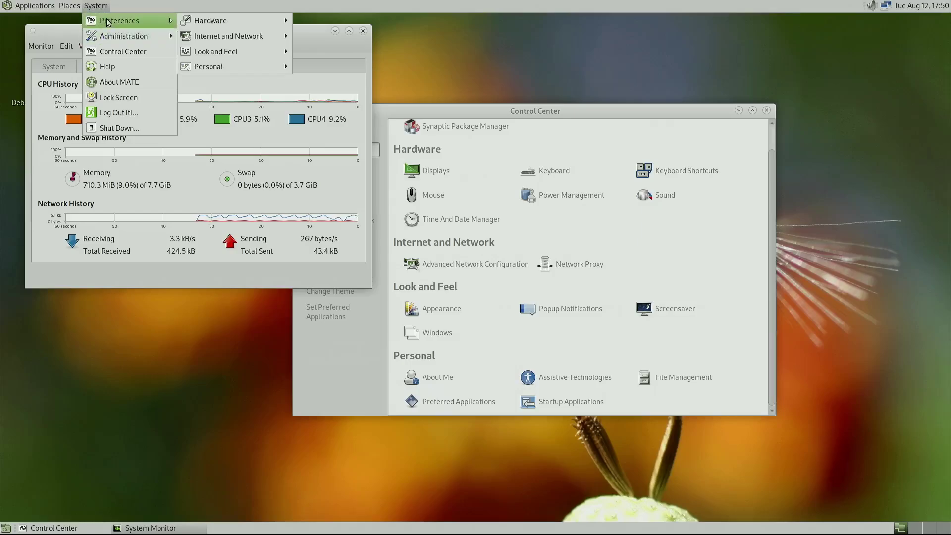
pyautogui.moveTo(207, 22)
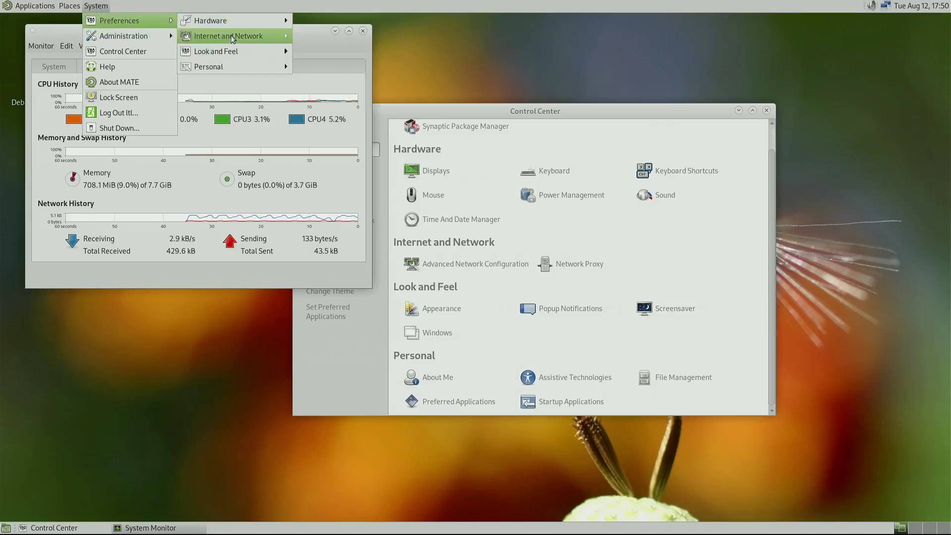
pyautogui.moveTo(231, 35)
pyautogui.moveTo(239, 68)
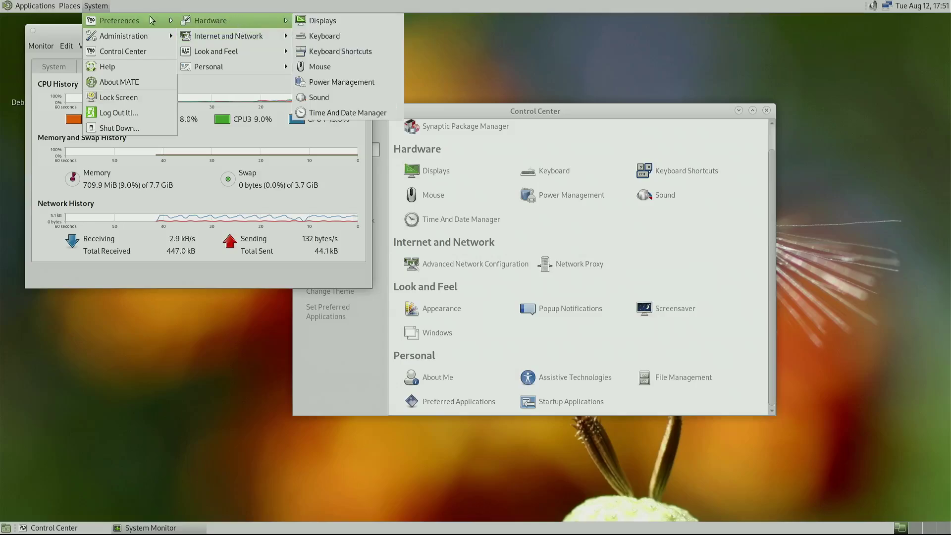
pyautogui.moveTo(132, 40)
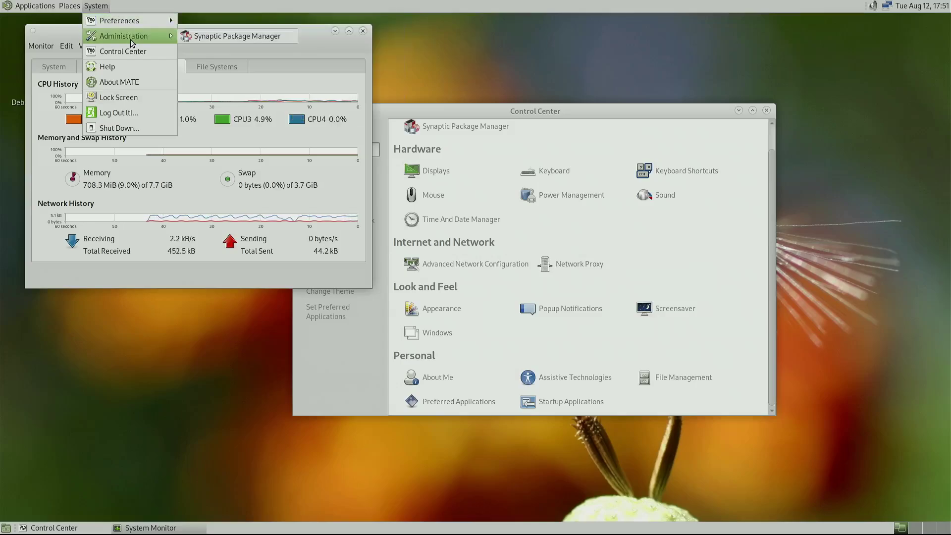
pyautogui.click(124, 83)
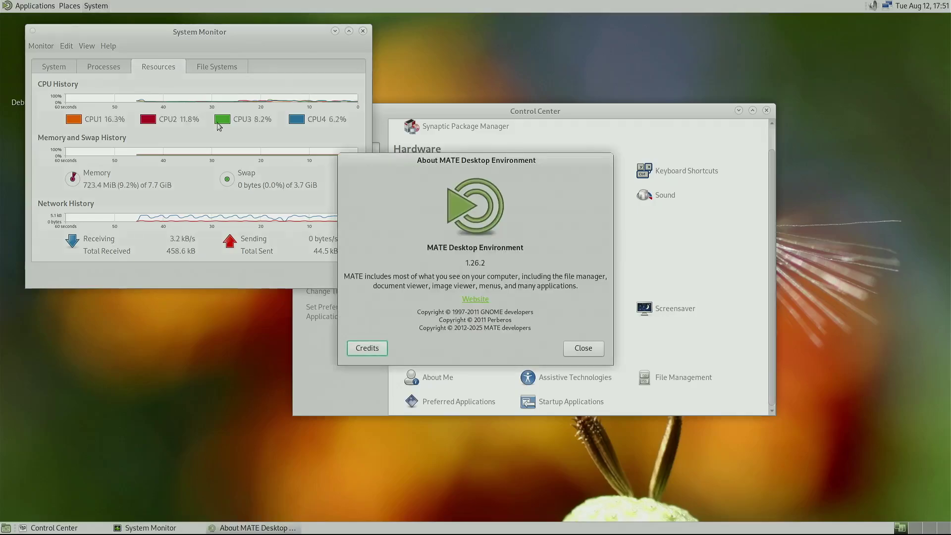
pyautogui.click(582, 350)
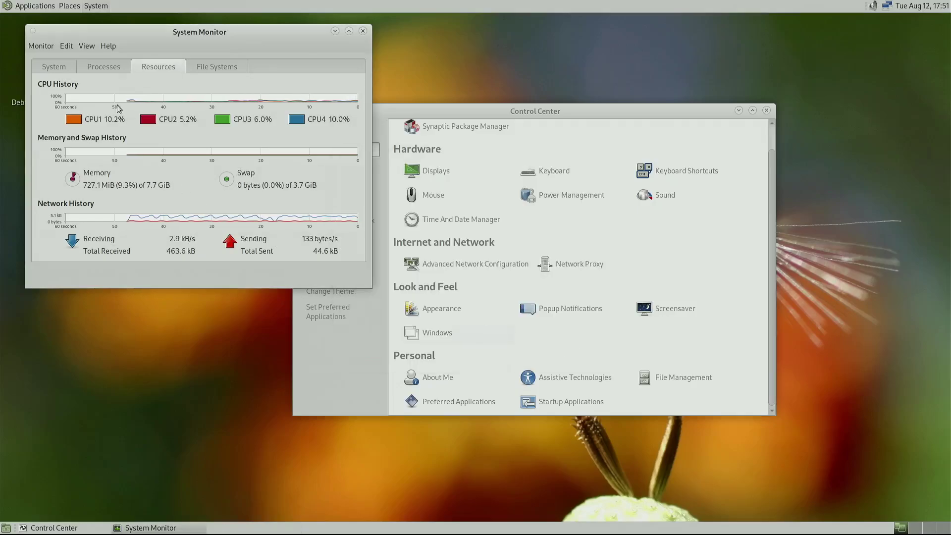
# Show System Monitor's System tab and highlight the kernel version, processor and graphics details
pyautogui.click(213, 67)
pyautogui.click(56, 68)
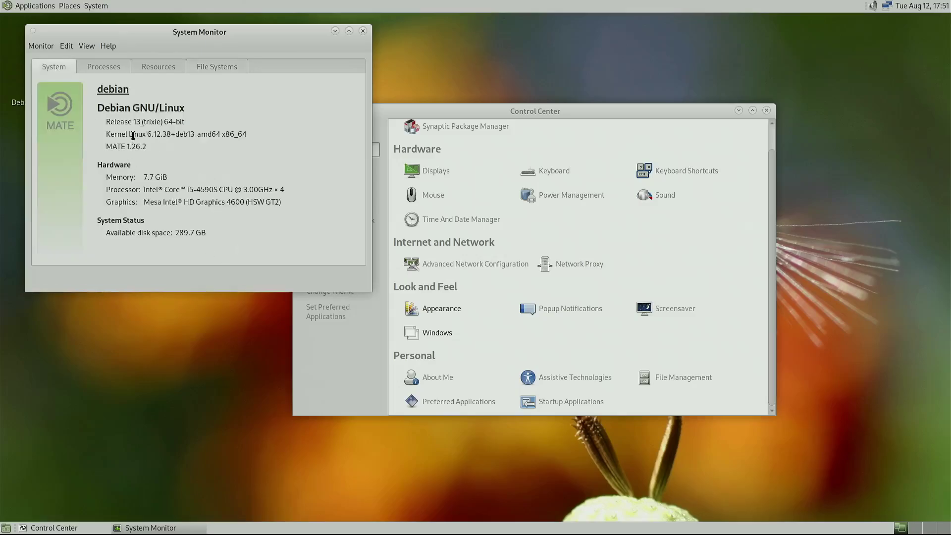
pyautogui.moveTo(133, 135); pyautogui.dragTo(287, 133)
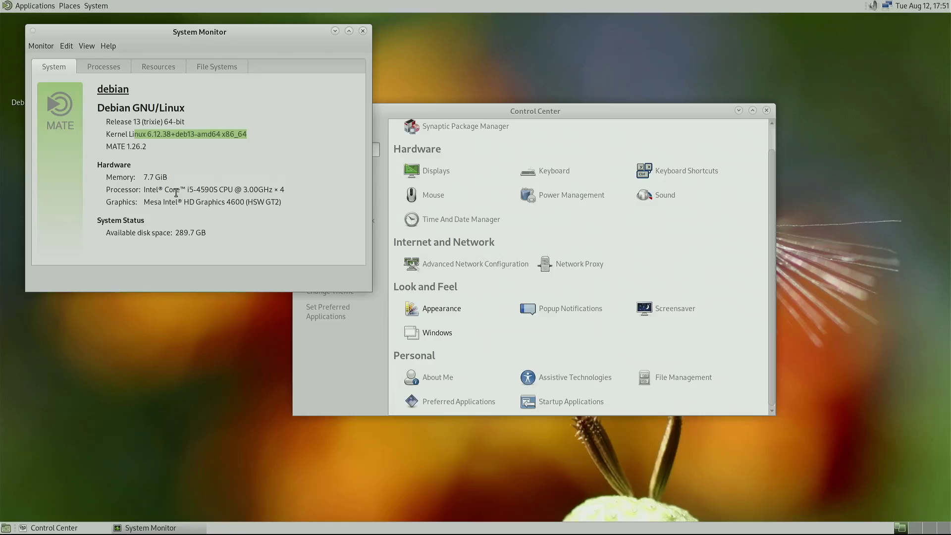
pyautogui.moveTo(176, 190); pyautogui.dragTo(209, 190)
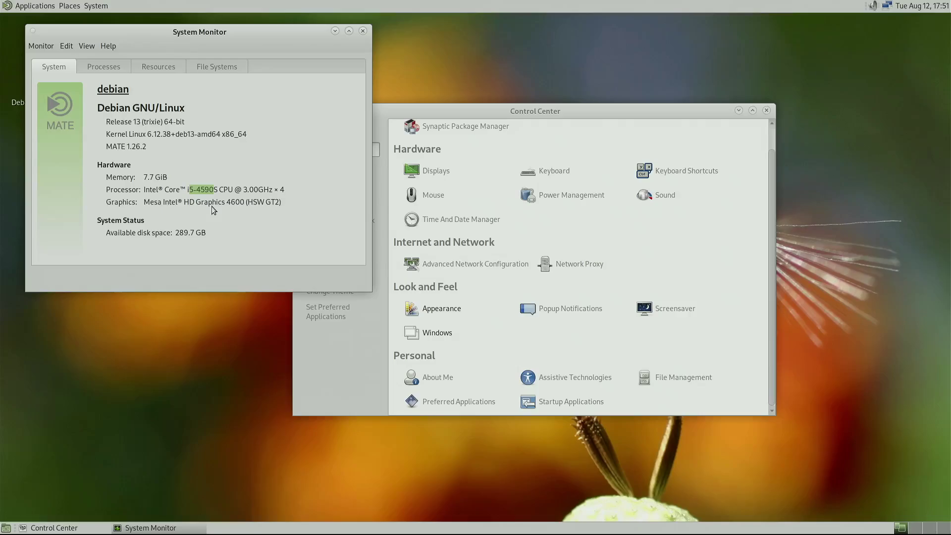
pyautogui.moveTo(183, 202); pyautogui.dragTo(247, 202)
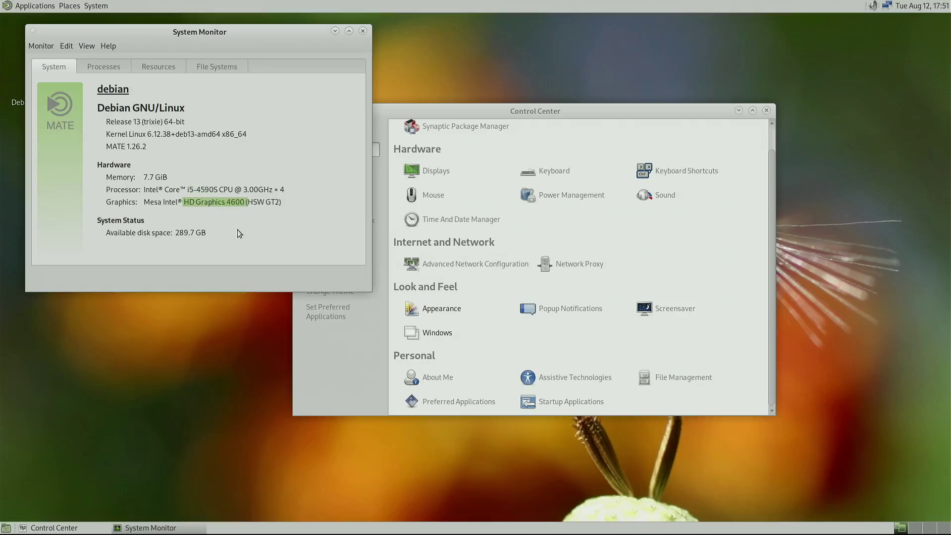
pyautogui.click(214, 202)
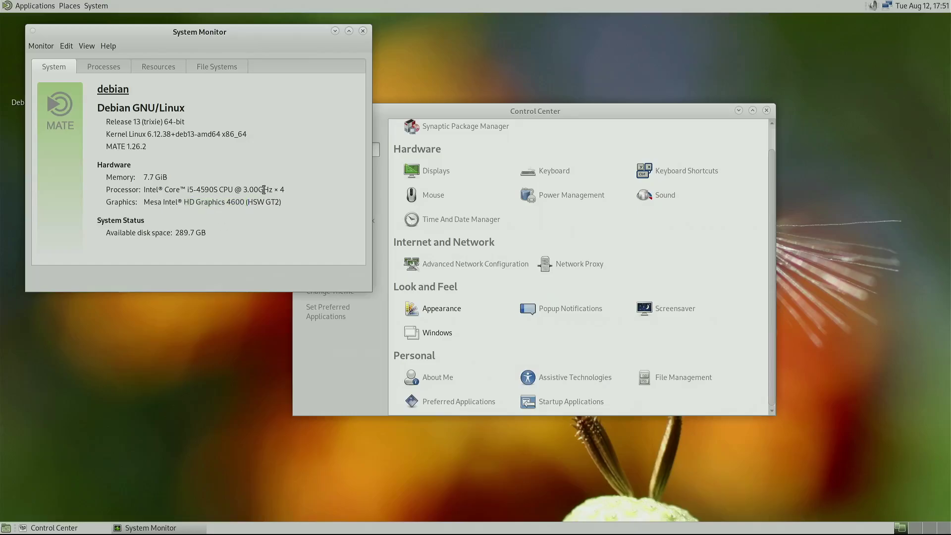
pyautogui.moveTo(285, 191); pyautogui.dragTo(254, 188)
# Switch System Monitor from Processes to Resources, centre it, and open Applications > System Tools
pyautogui.click(109, 67)
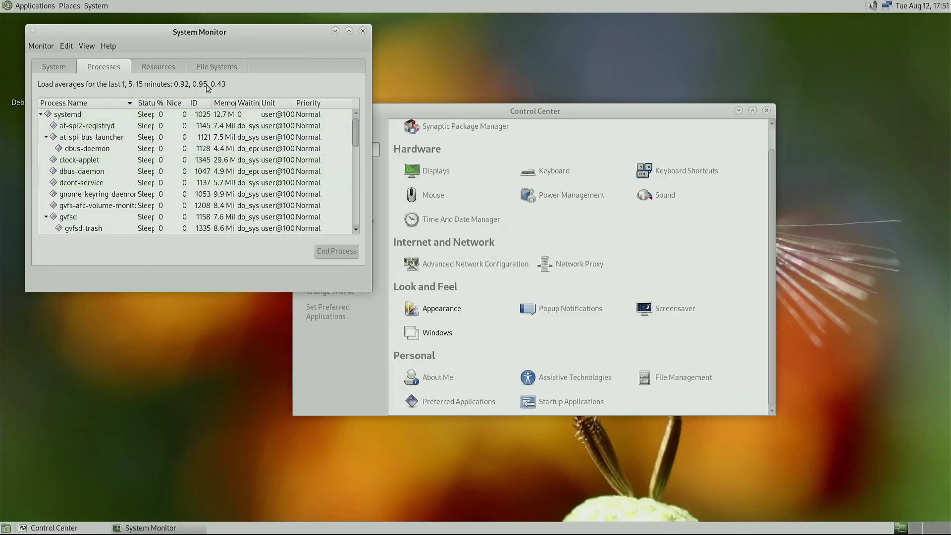
pyautogui.click(173, 68)
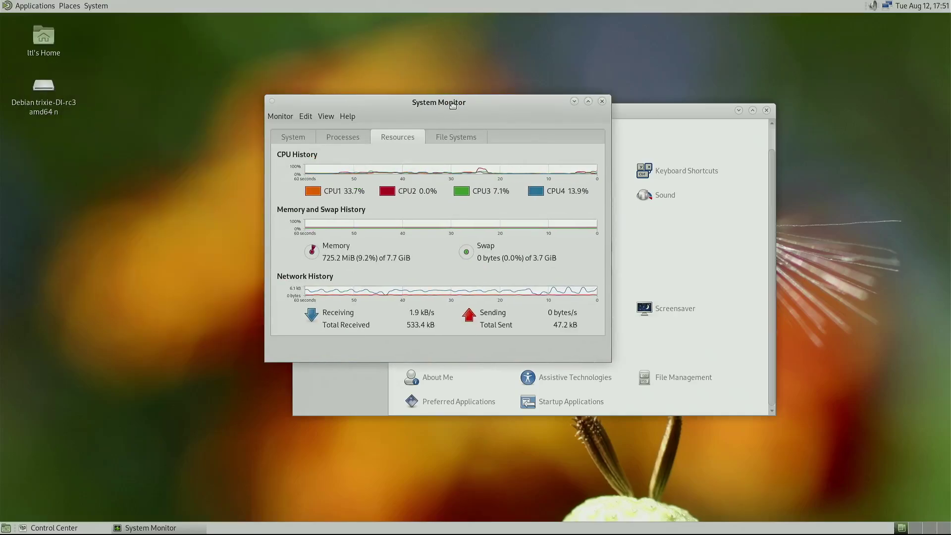
pyautogui.moveTo(208, 32); pyautogui.dragTo(447, 102)
pyautogui.moveTo(62, 529)
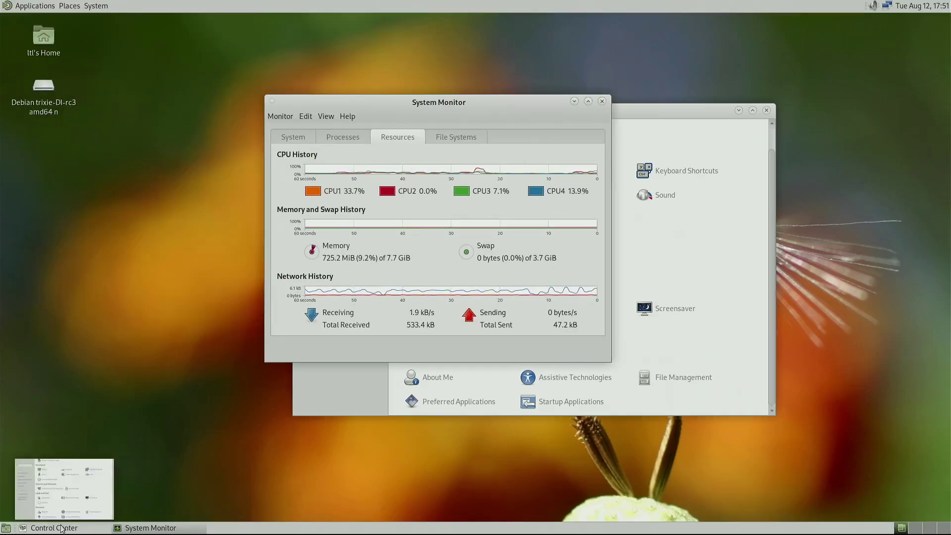
pyautogui.click(7, 528)
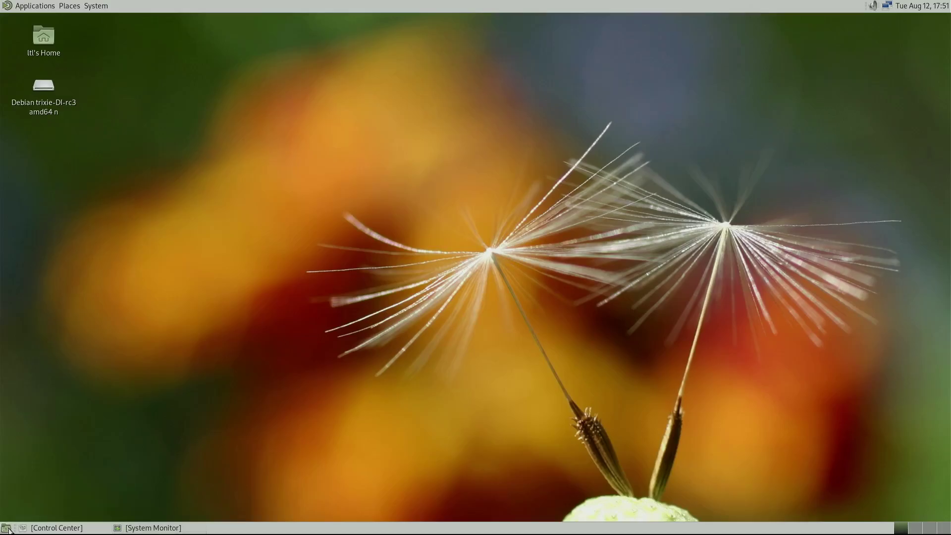
pyautogui.click(6, 528)
pyautogui.click(34, 6)
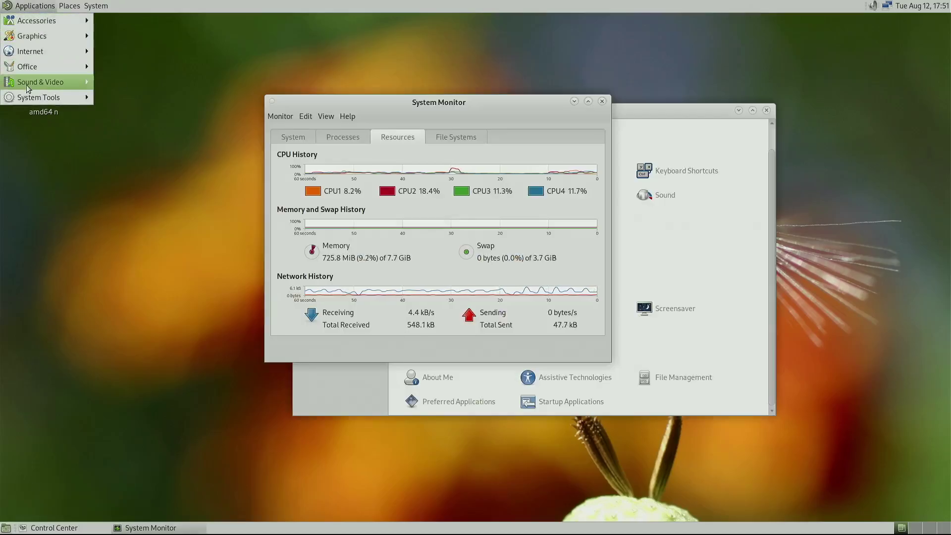
pyautogui.moveTo(32, 98)
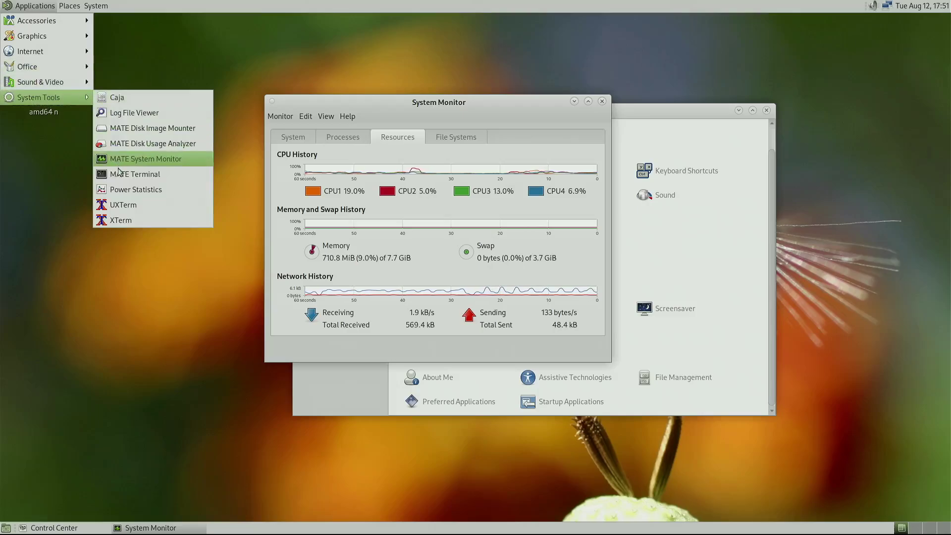
# Launch MATE Terminal, hide its menubar and maximize the window
pyautogui.click(144, 174)
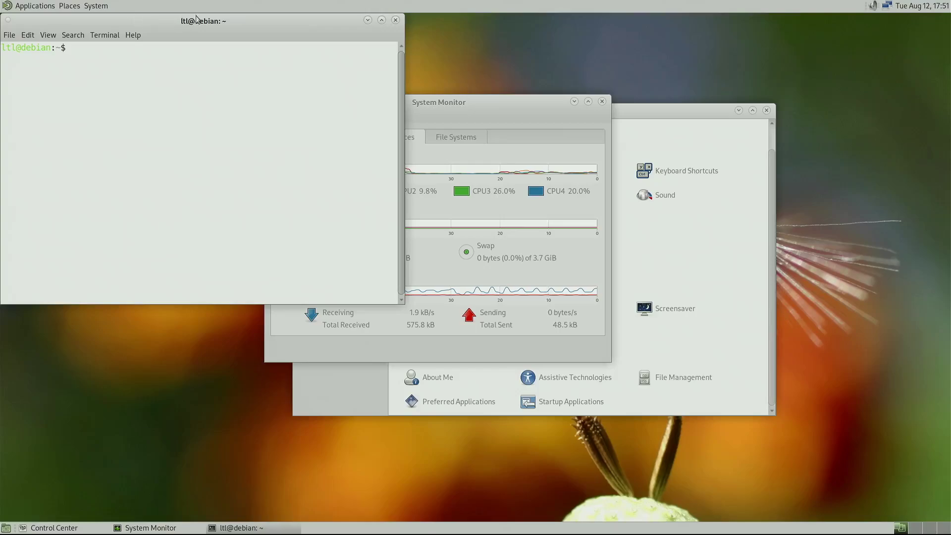
pyautogui.click(65, 35)
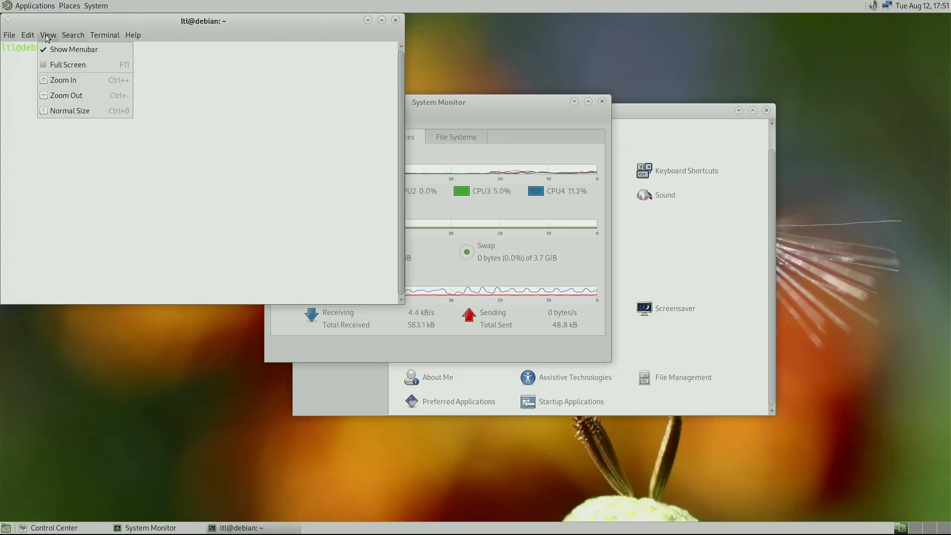
pyautogui.click(57, 50)
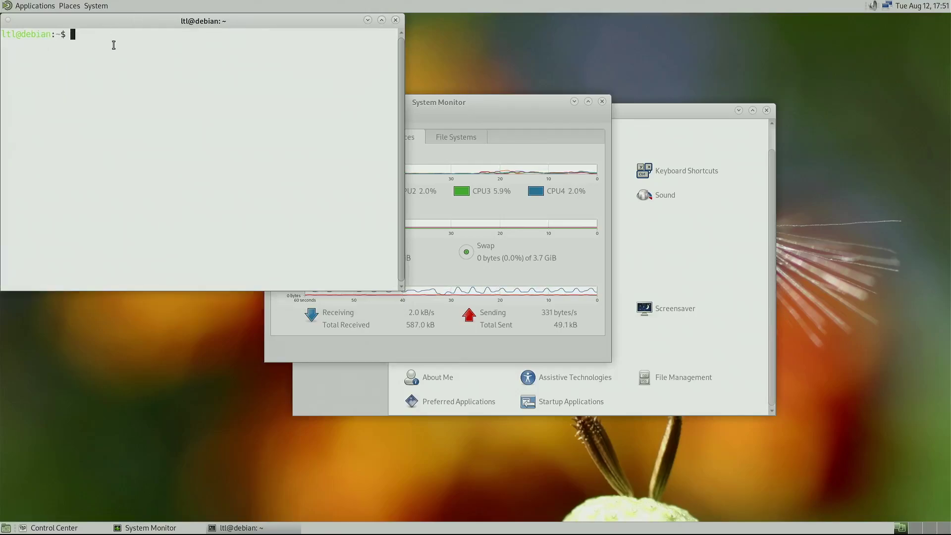
pyautogui.click(382, 20)
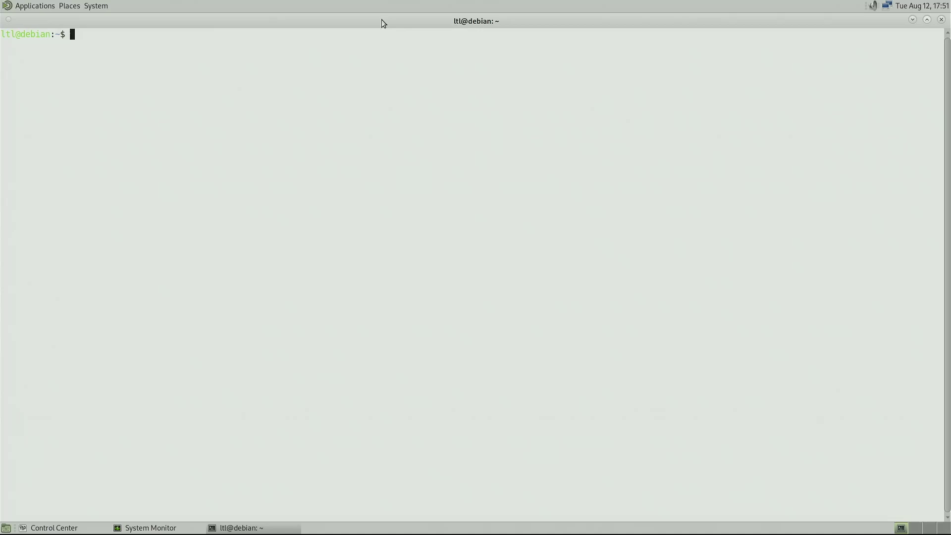
# Give the Default profile a custom Monospace Regular 16 font instead of the system font
pyautogui.rightClick(219, 63)
pyautogui.moveTo(272, 134)
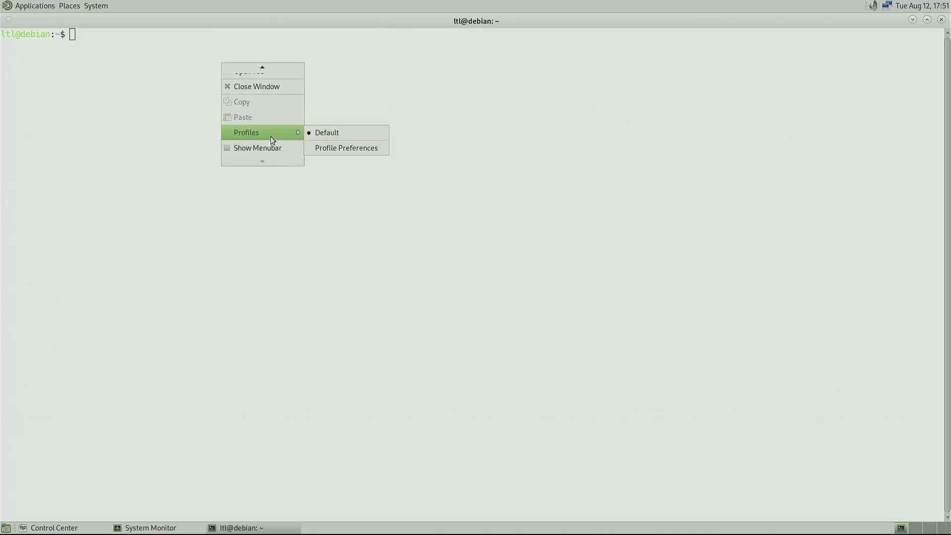
pyautogui.click(335, 153)
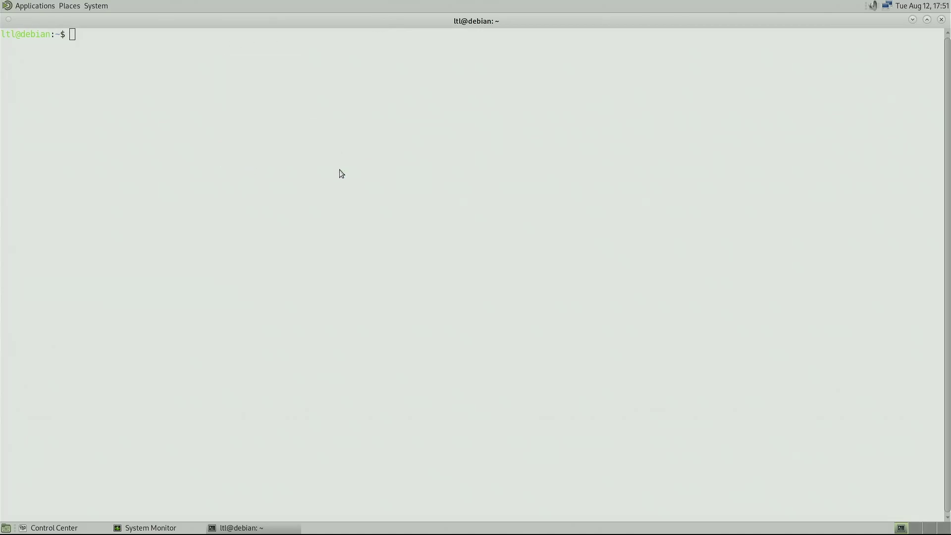
pyautogui.click(335, 193)
pyautogui.click(432, 209)
pyautogui.click(568, 387)
pyautogui.click(568, 389)
pyautogui.click(568, 389)
pyautogui.click(569, 390)
pyautogui.click(569, 391)
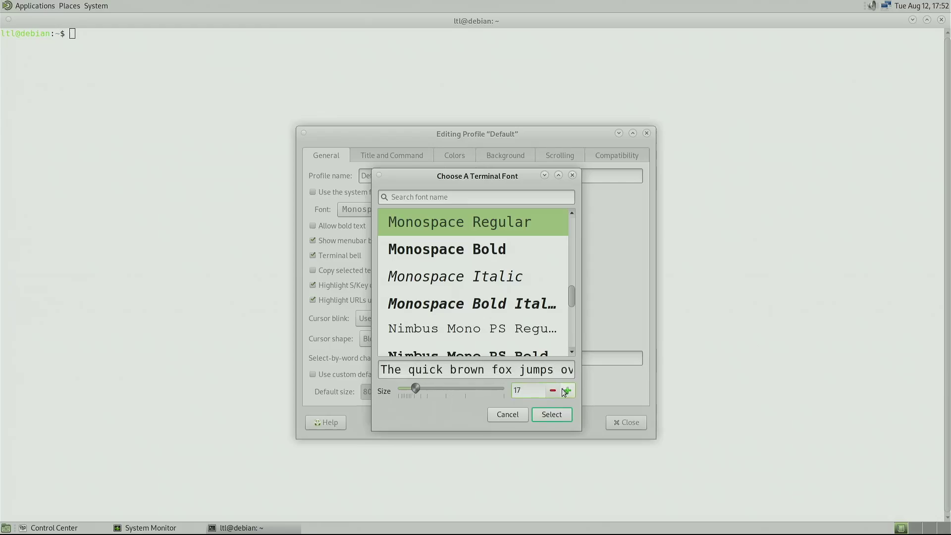
pyautogui.click(553, 391)
pyautogui.click(550, 414)
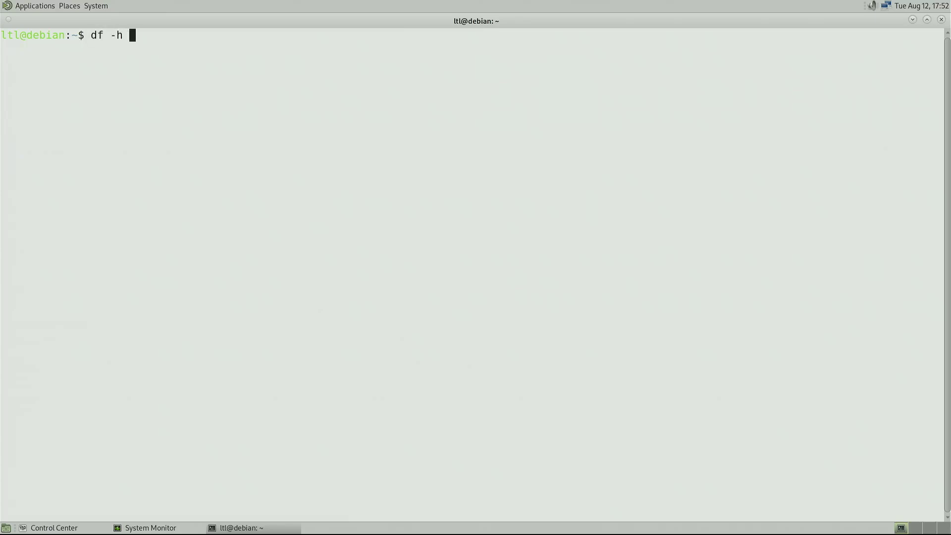
# Run df -h | grep -v fs and highlight the /dev/sda3 line and its 4.3G used
pyautogui.write('-v fs')
pyautogui.press('Return')
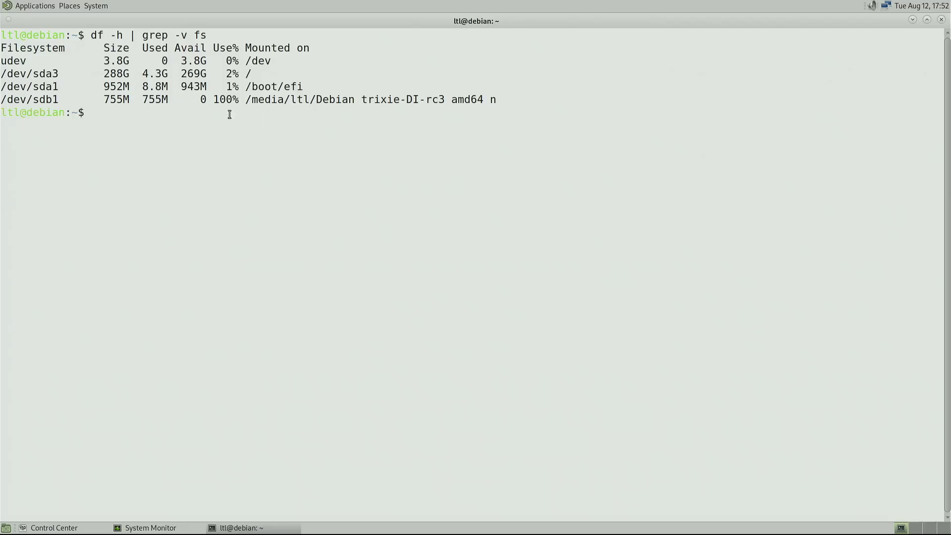
pyautogui.moveTo(503, 72); pyautogui.dragTo(1, 69)
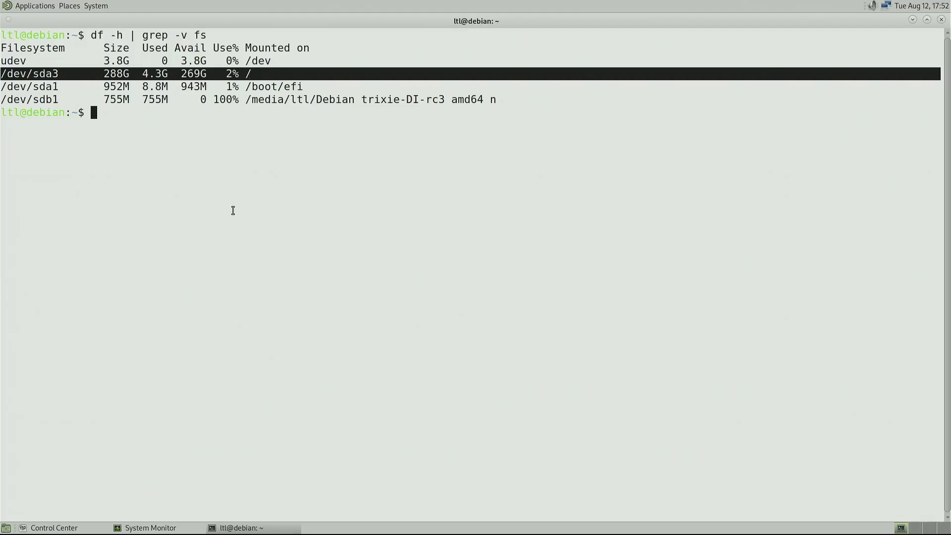
pyautogui.click(233, 211)
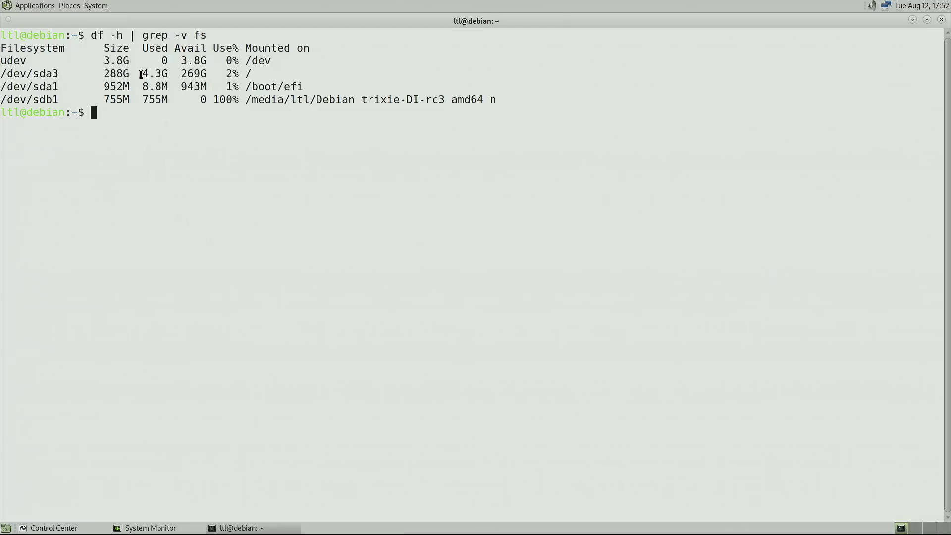
pyautogui.moveTo(141, 74); pyautogui.dragTo(167, 74)
pyautogui.click(682, 205)
# Close the terminal, launch Firefox ESR, move System Monitor right and close Control Center
pyautogui.click(942, 19)
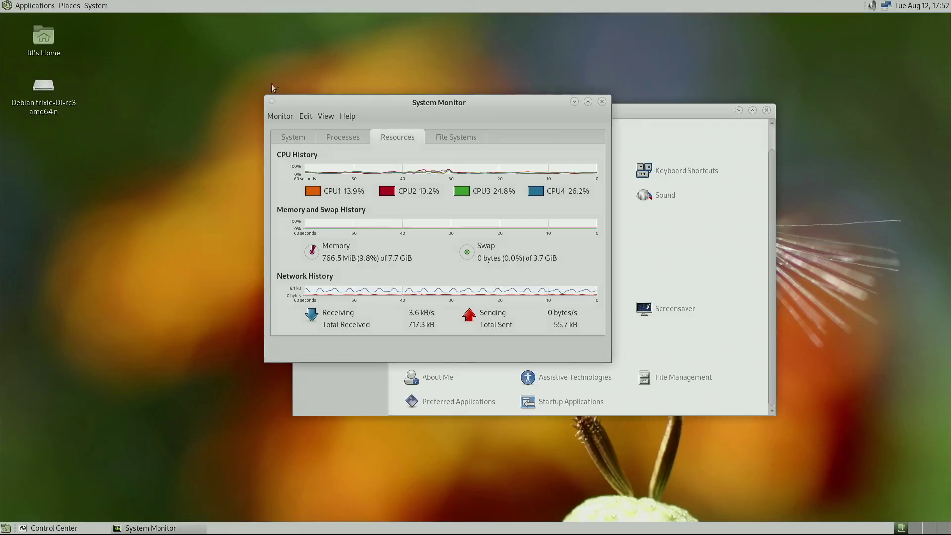
pyautogui.click(18, 7)
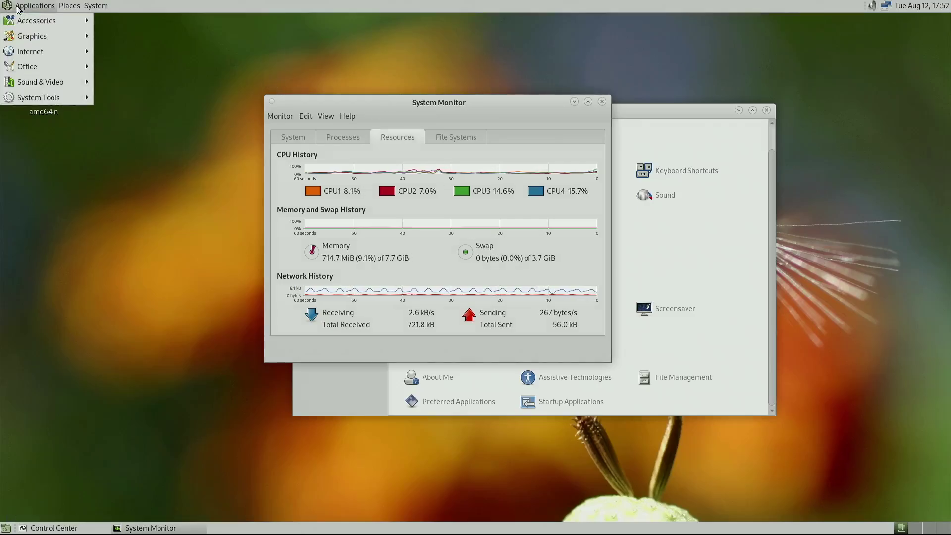
pyautogui.moveTo(63, 51)
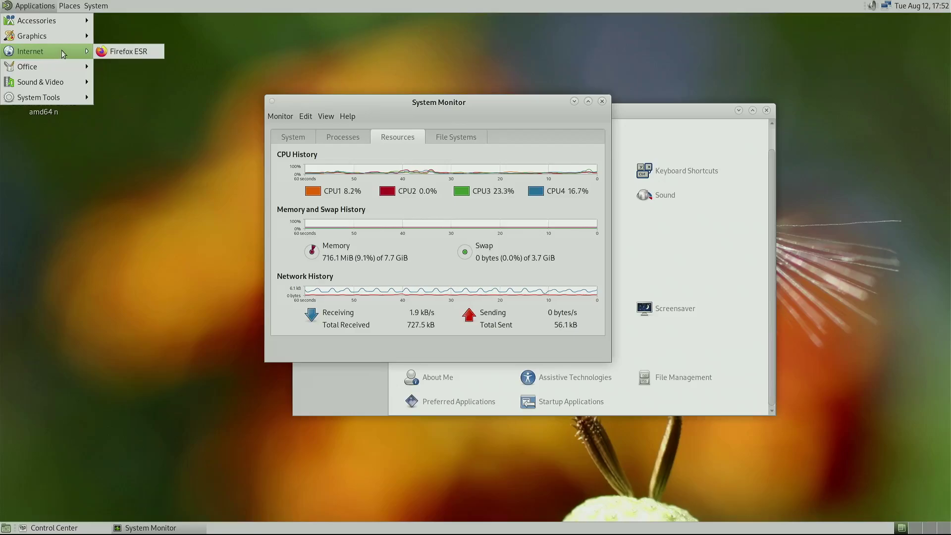
pyautogui.click(127, 51)
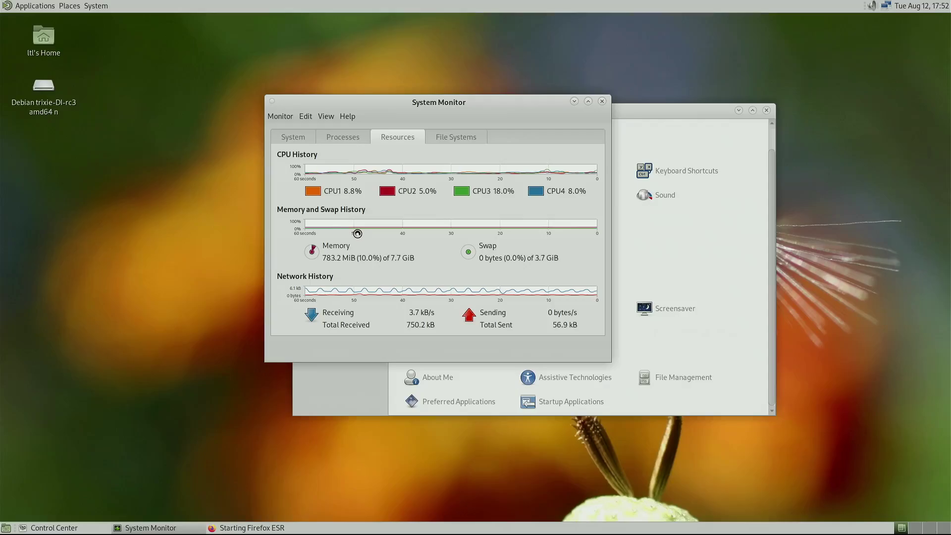
pyautogui.moveTo(472, 102); pyautogui.dragTo(805, 153)
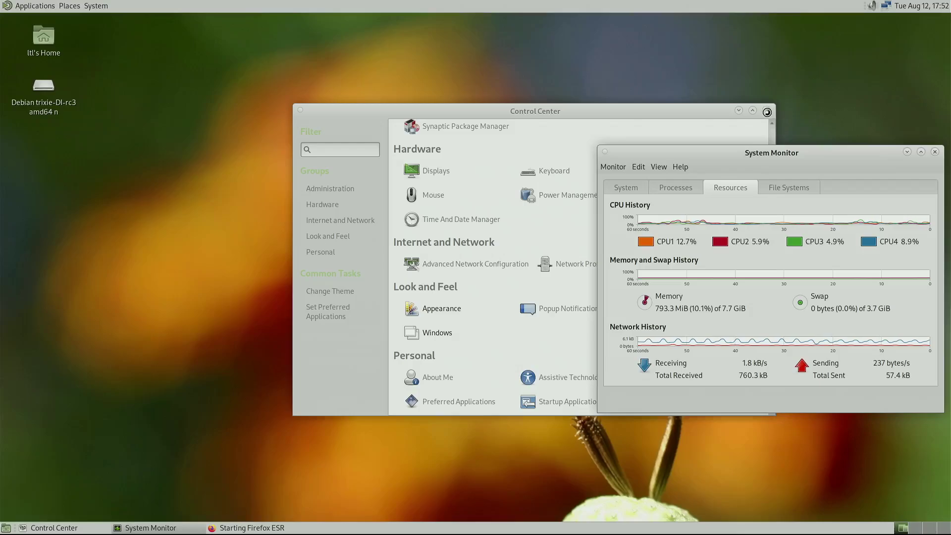
pyautogui.click(767, 112)
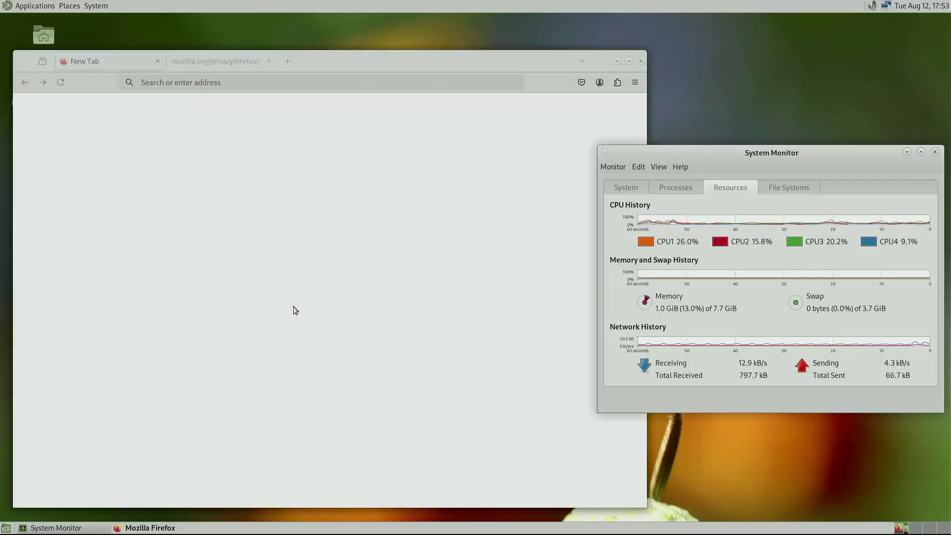
# Close the mozilla.org privacy tab and skip the Stay encrypted and Personalize screens, then Start browsing
pyautogui.click(225, 61)
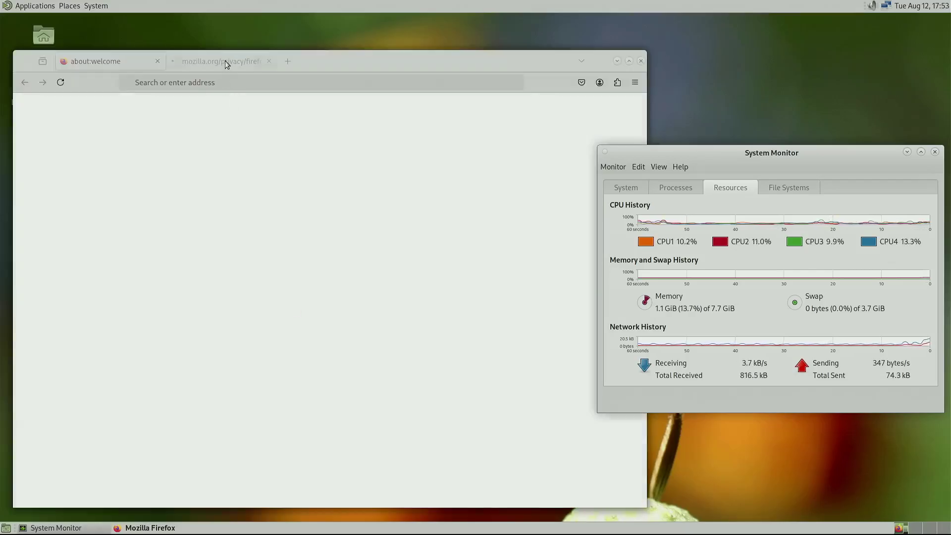
pyautogui.click(268, 61)
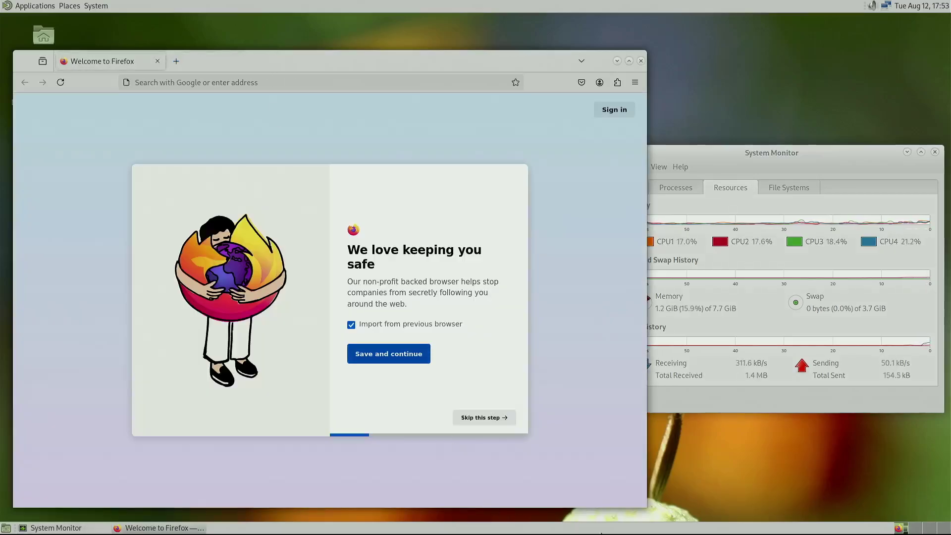
pyautogui.click(480, 419)
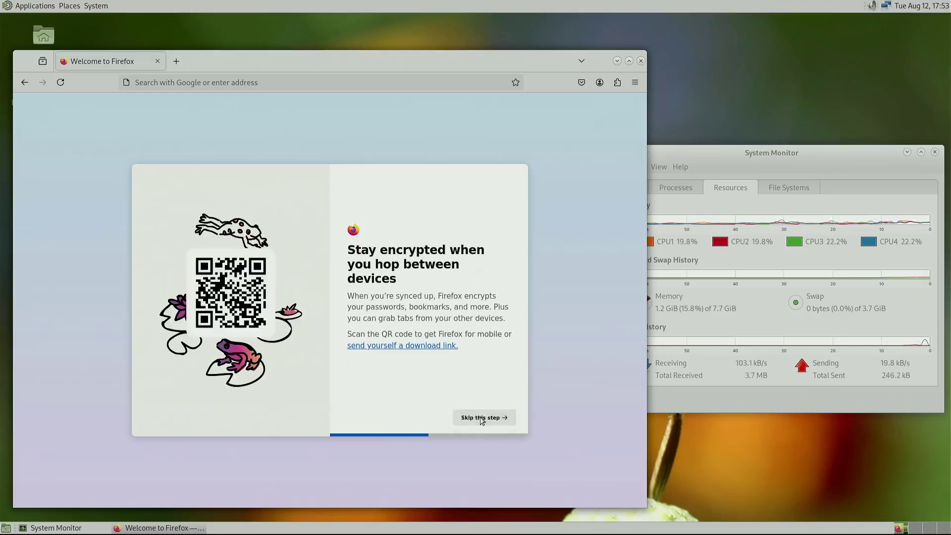
pyautogui.click(481, 418)
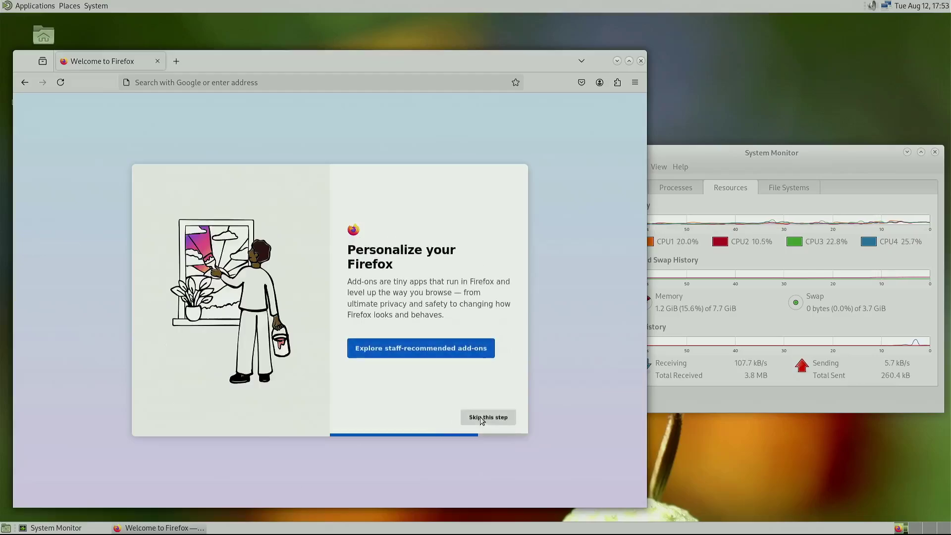
pyautogui.click(482, 419)
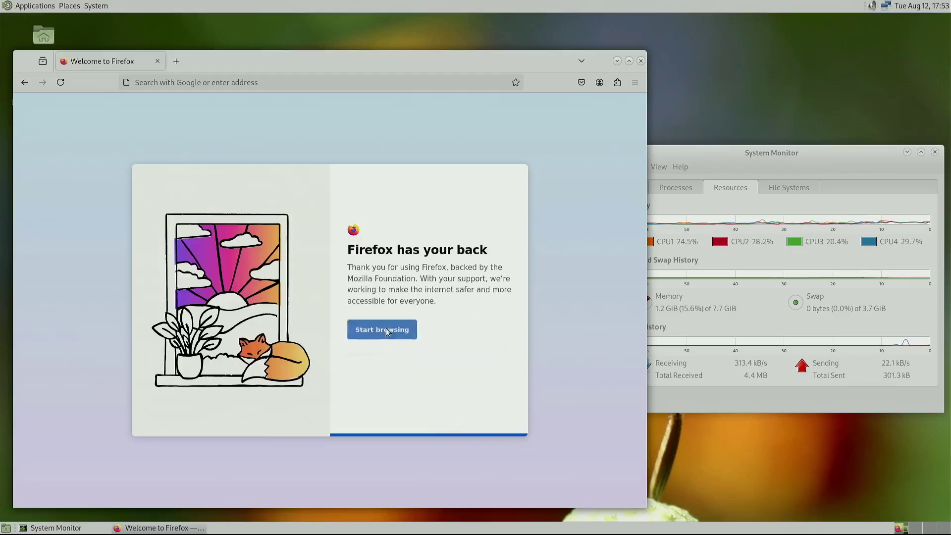
pyautogui.click(386, 330)
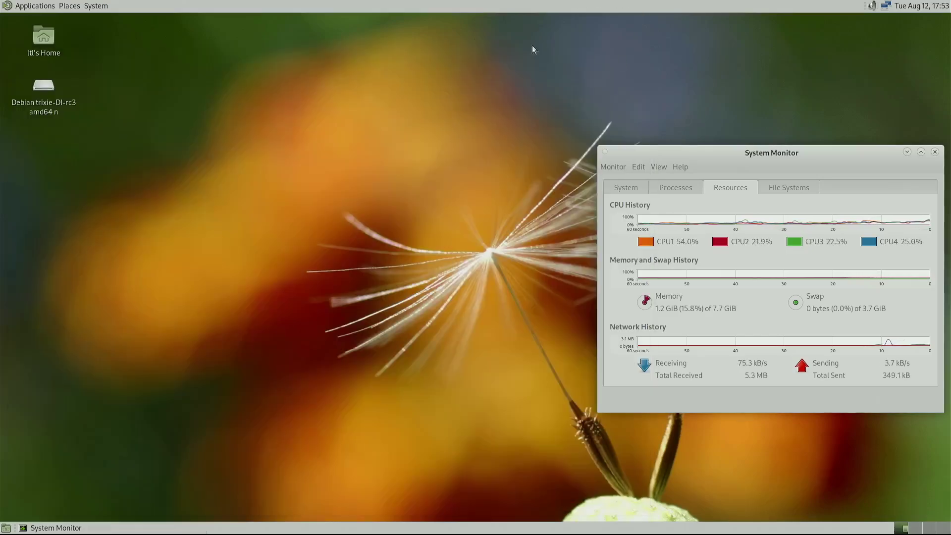
# Restart Firefox ESR from Applications > Internet and dismiss the Open previous tabs? notice
pyautogui.click(641, 60)
pyautogui.click(29, 6)
pyautogui.moveTo(45, 51)
pyautogui.click(152, 49)
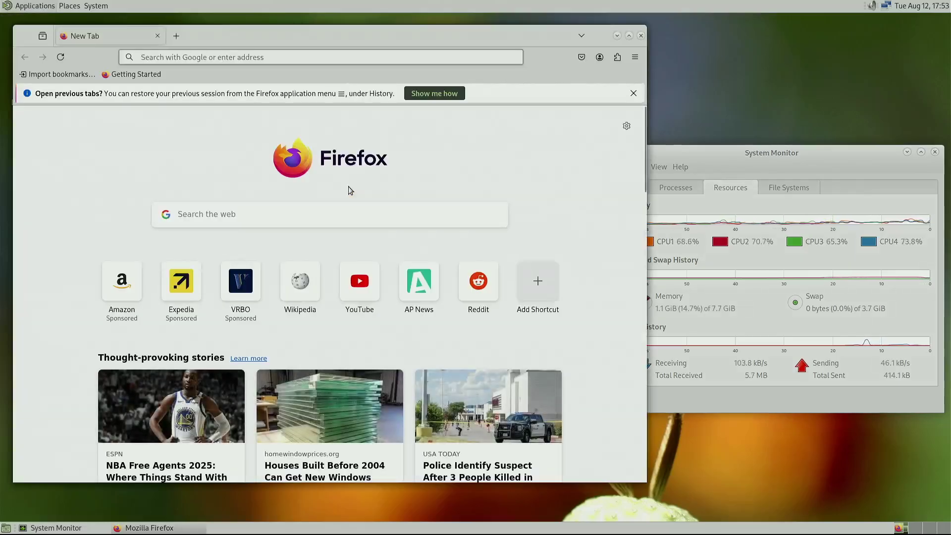
pyautogui.click(631, 96)
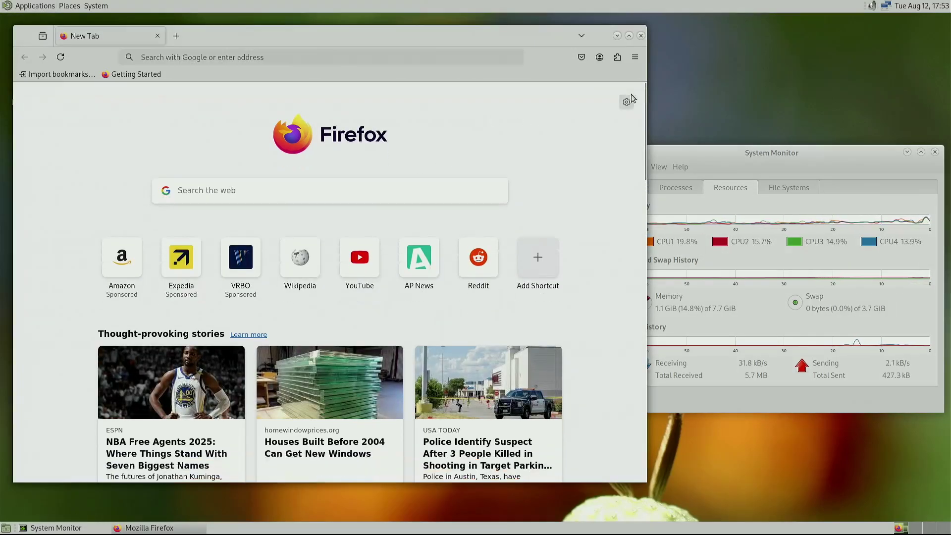
pyautogui.scroll(-7, 89, 210)
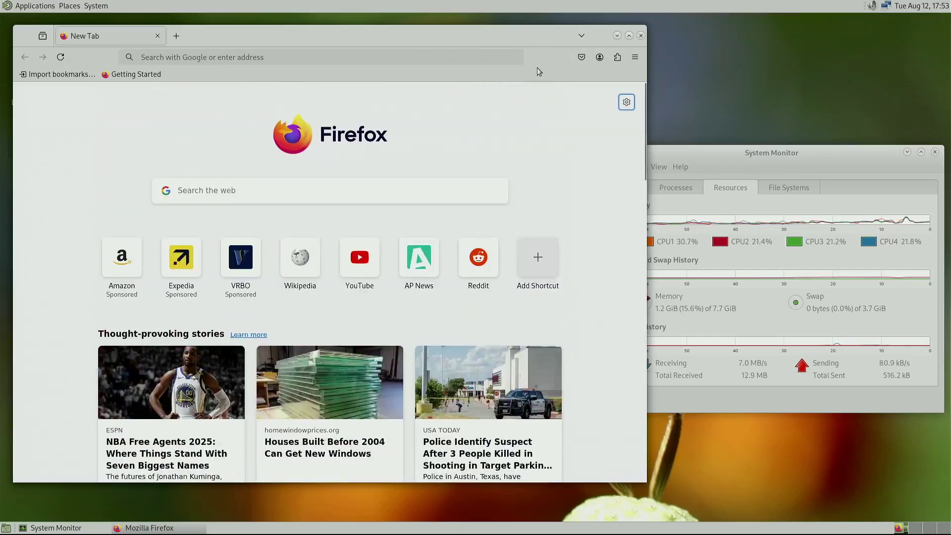
# Close the Firefox ESR window and drag System Monitor over to the left edge of the desktop
pyautogui.click(641, 37)
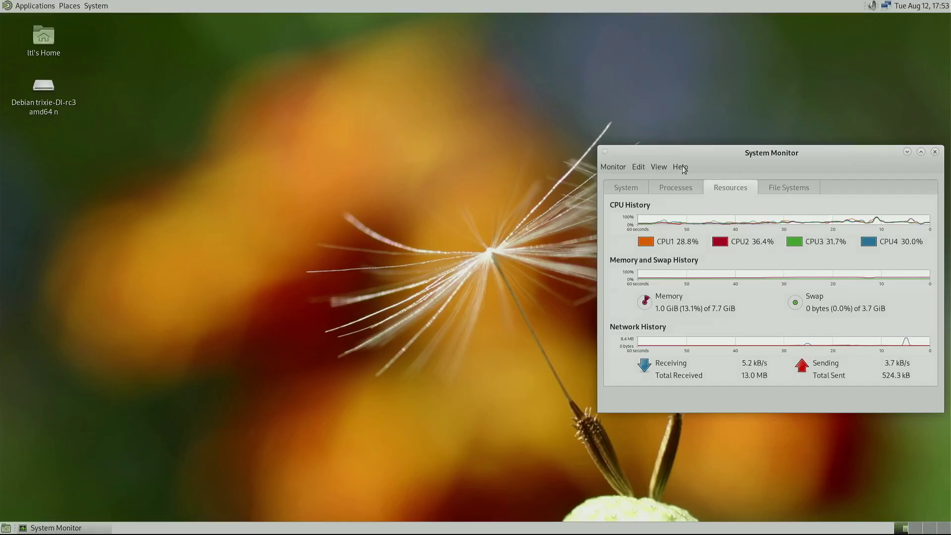
pyautogui.moveTo(700, 150); pyautogui.dragTo(168, 158)
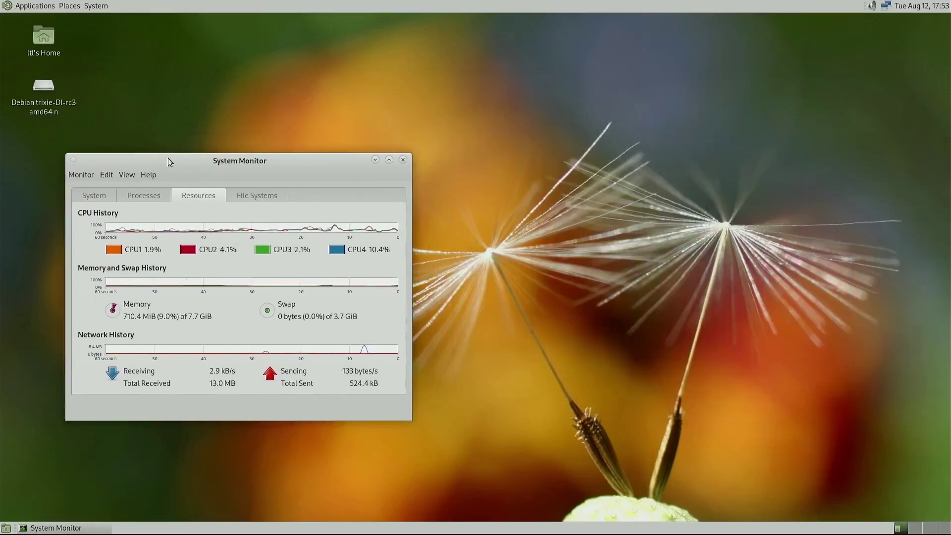